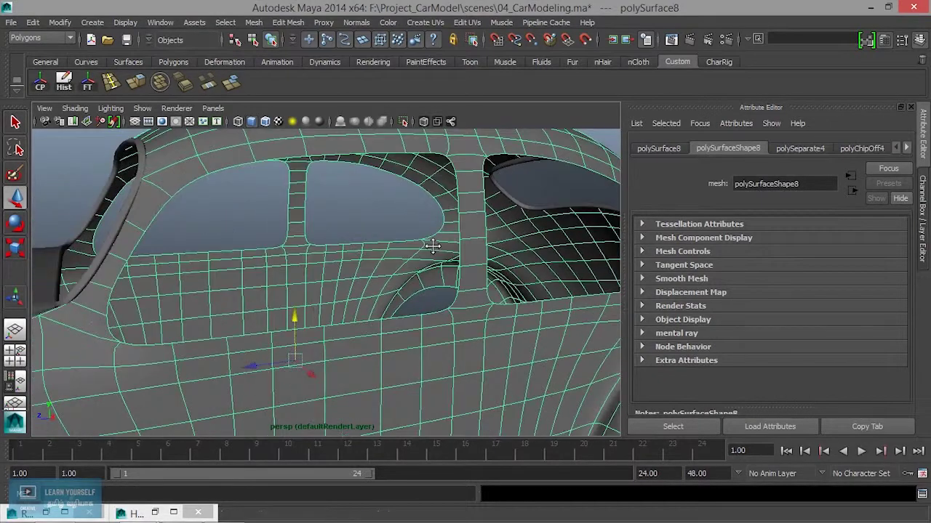
Turn off smooth preview and maximize the top view, framing the whole car
{"action": "mouse_move", "coordinate": [432, 247]}
{"action": "left_mouse_down", "text": "alt"}
{"action": "mouse_move", "coordinate": [393, 306]}
{"action": "mouse_move", "coordinate": [408, 294]}
{"action": "left_mouse_up", "text": "alt"}
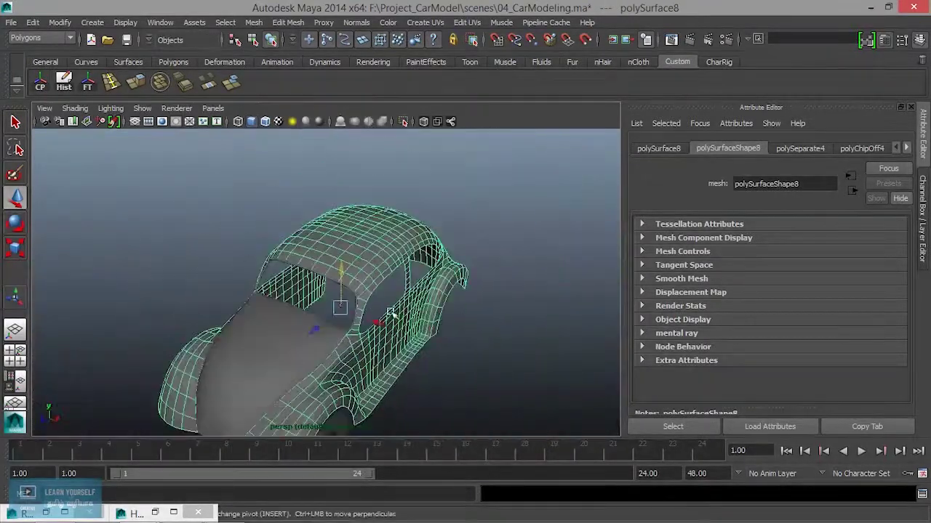
{"action": "left_click_drag", "start_coordinate": [408, 293], "coordinate": [426, 308], "text": "alt"}
{"action": "scroll", "coordinate": [384, 266], "scroll_direction": "down", "scroll_amount": 3}
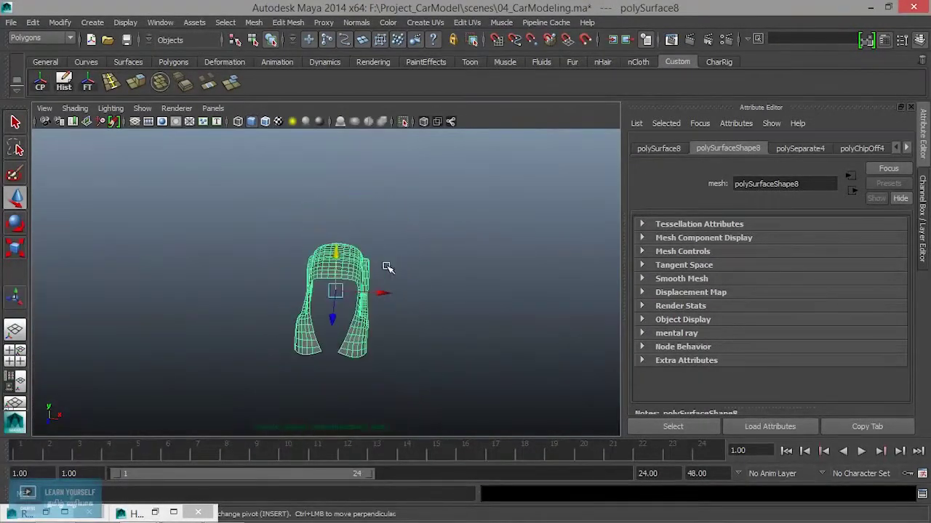
{"action": "key", "text": "space"}
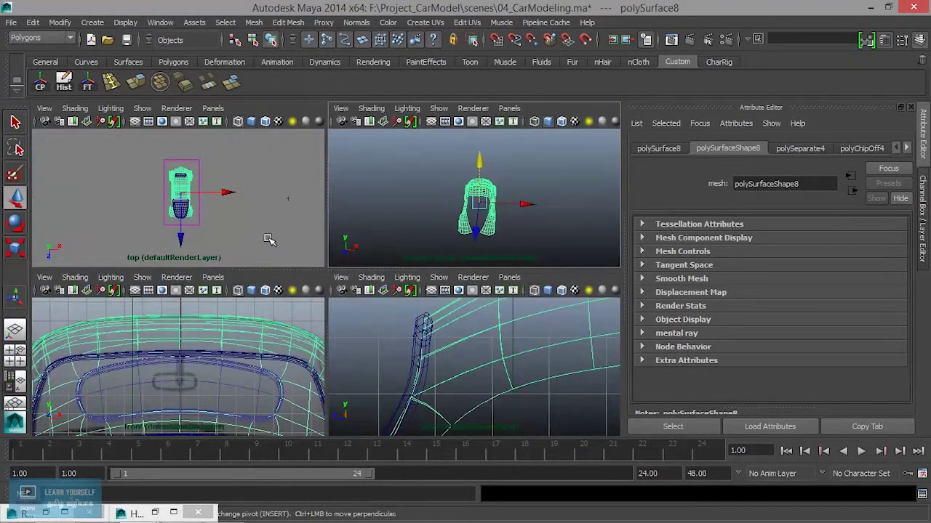
{"action": "key", "text": "1"}
{"action": "key", "text": "space"}
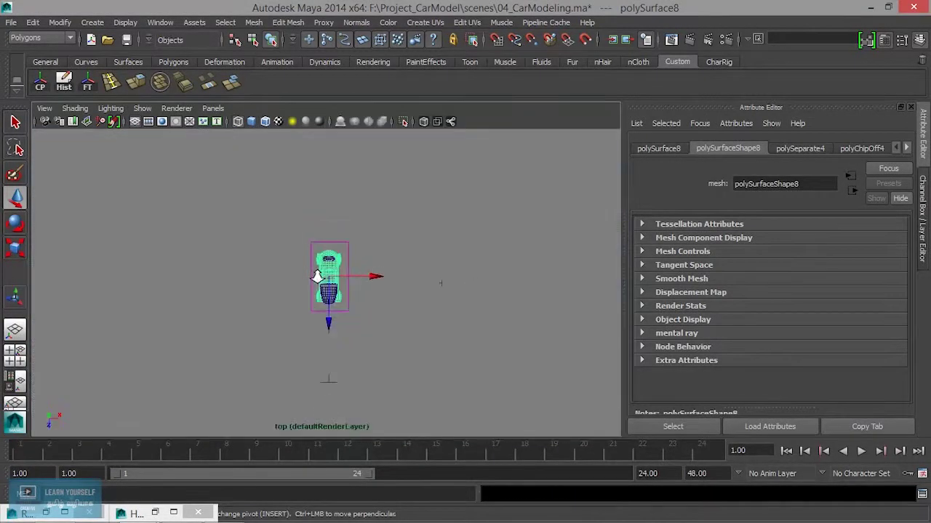
{"action": "key", "text": "f"}
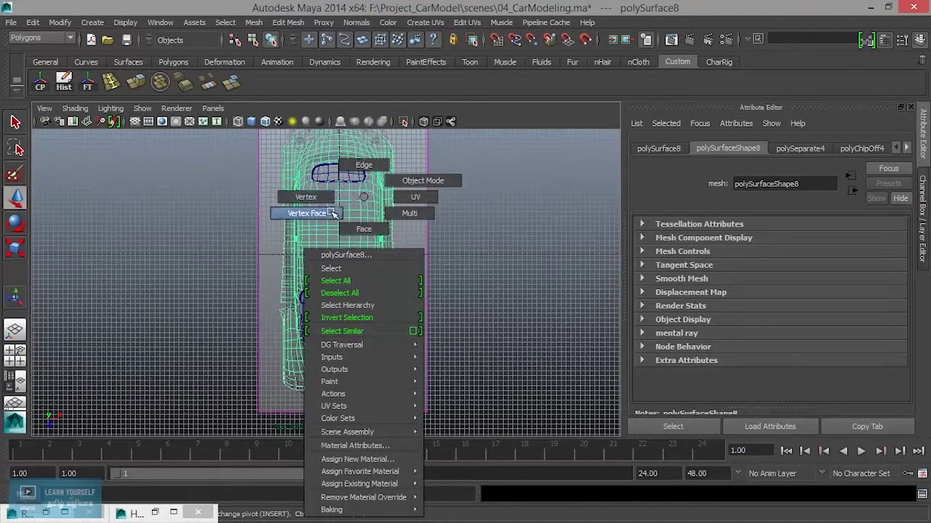
Select the faces of one half of the car body and delete them
{"action": "right_click_drag", "start_coordinate": [350, 204], "coordinate": [357, 228]}
{"action": "scroll", "coordinate": [363, 260], "scroll_direction": "down", "scroll_amount": 1}
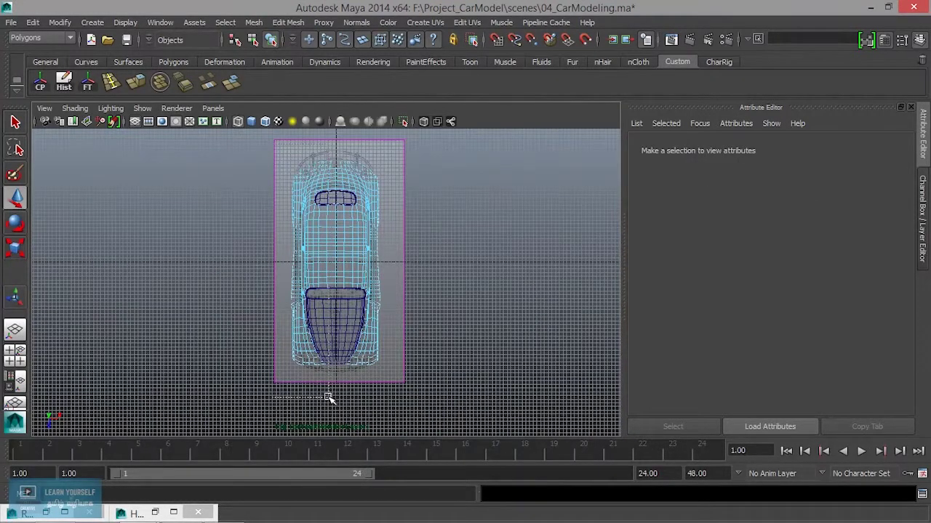
{"action": "left_click_drag", "start_coordinate": [327, 397], "coordinate": [327, 398]}
{"action": "key", "text": "Delete"}
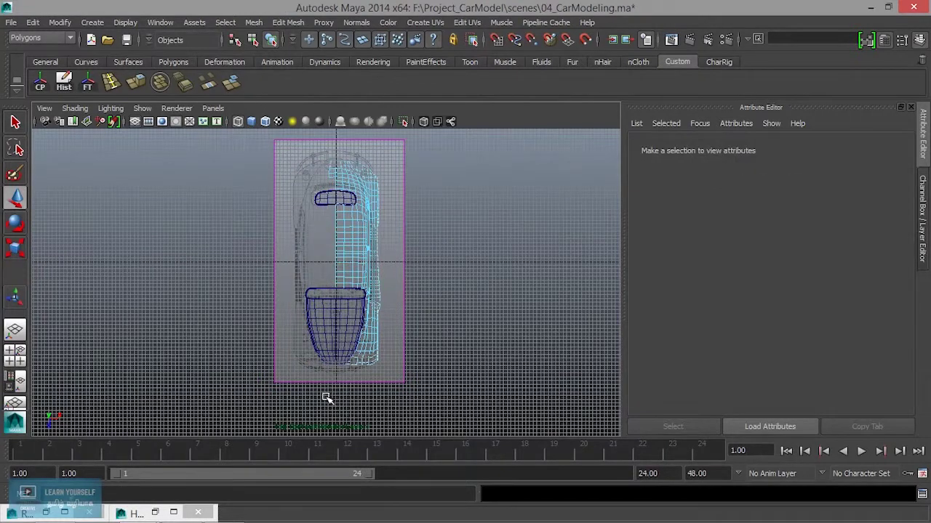
Pan and zoom in on the front end and grille of the remaining half
{"action": "scroll", "coordinate": [326, 397], "scroll_direction": "up", "scroll_amount": 3}
{"action": "middle_click_drag", "start_coordinate": [345, 369], "coordinate": [394, 442], "text": "alt"}
{"action": "scroll", "coordinate": [373, 354], "scroll_direction": "up", "scroll_amount": 2}
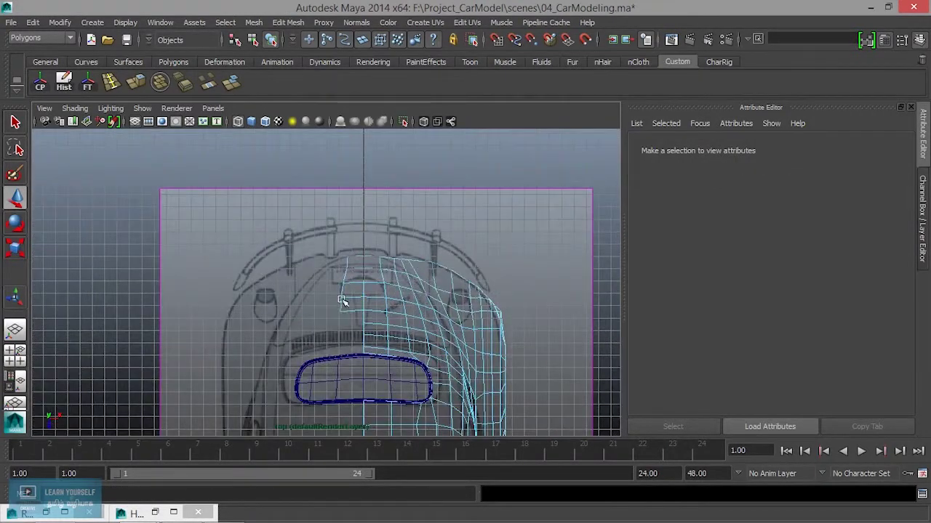
{"action": "left_click", "coordinate": [352, 320]}
{"action": "left_click", "coordinate": [348, 324]}
{"action": "mouse_move", "coordinate": [431, 356]}
{"action": "middle_mouse_down", "text": "alt"}
{"action": "mouse_move", "coordinate": [342, 342]}
{"action": "mouse_move", "coordinate": [347, 187]}
{"action": "mouse_move", "coordinate": [275, 395]}
{"action": "middle_mouse_up", "text": "alt"}
{"action": "scroll", "coordinate": [343, 342], "scroll_direction": "up", "scroll_amount": 2}
Return to the perspective view at a side angle in edge selection mode
{"action": "key", "text": "space"}
{"action": "key", "text": "space"}
{"action": "left_click_drag", "start_coordinate": [440, 254], "coordinate": [263, 275], "text": "alt"}
{"action": "scroll", "coordinate": [264, 274], "scroll_direction": "up", "scroll_amount": 5}
{"action": "right_click_drag", "start_coordinate": [420, 198], "coordinate": [410, 174]}
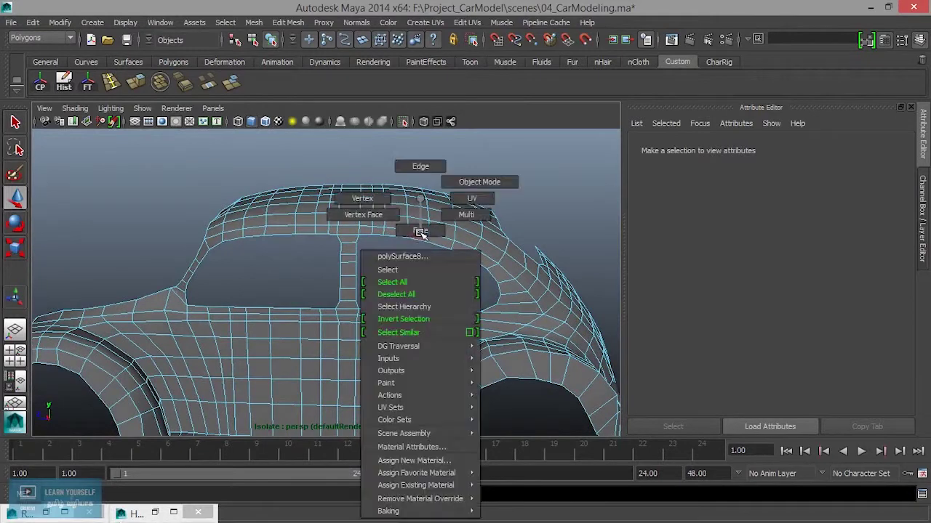
{"action": "scroll", "coordinate": [270, 264], "scroll_direction": "up", "scroll_amount": 2}
{"action": "scroll", "coordinate": [272, 270], "scroll_direction": "up", "scroll_amount": 4}
{"action": "scroll", "coordinate": [286, 279], "scroll_direction": "down", "scroll_amount": 3}
{"action": "scroll", "coordinate": [286, 279], "scroll_direction": "down", "scroll_amount": 2}
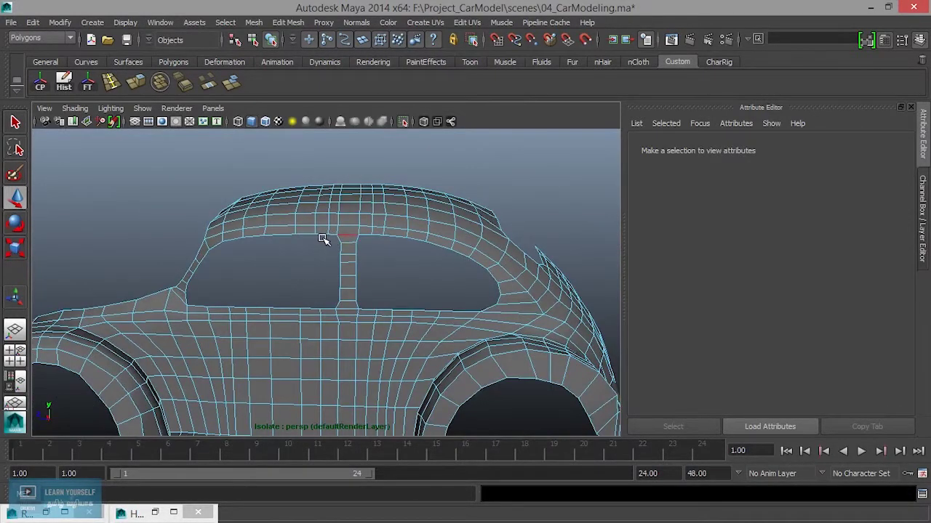
Select the edge loops around both side window openings, then zoom toward the pillar
{"action": "left_click", "coordinate": [311, 234]}
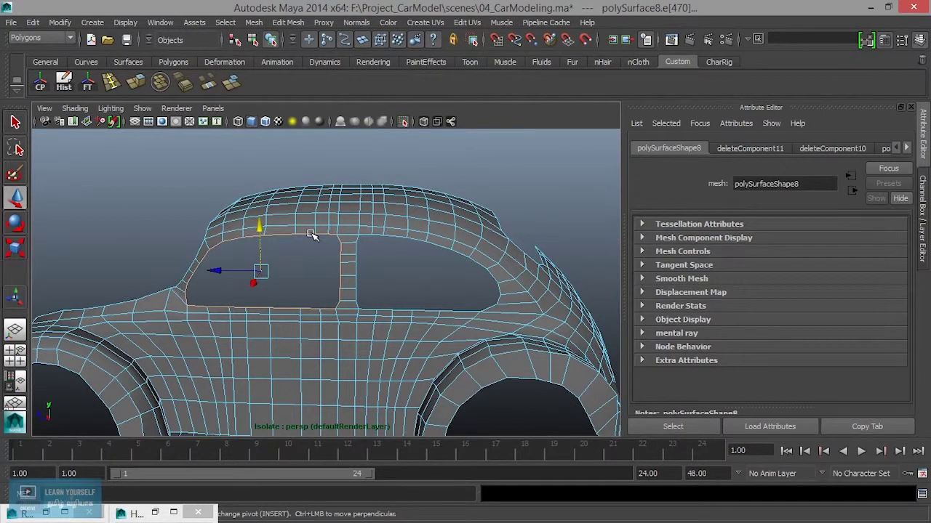
{"action": "double_click", "coordinate": [413, 241], "text": "shift"}
{"action": "scroll", "coordinate": [389, 323], "scroll_direction": "up", "scroll_amount": 5}
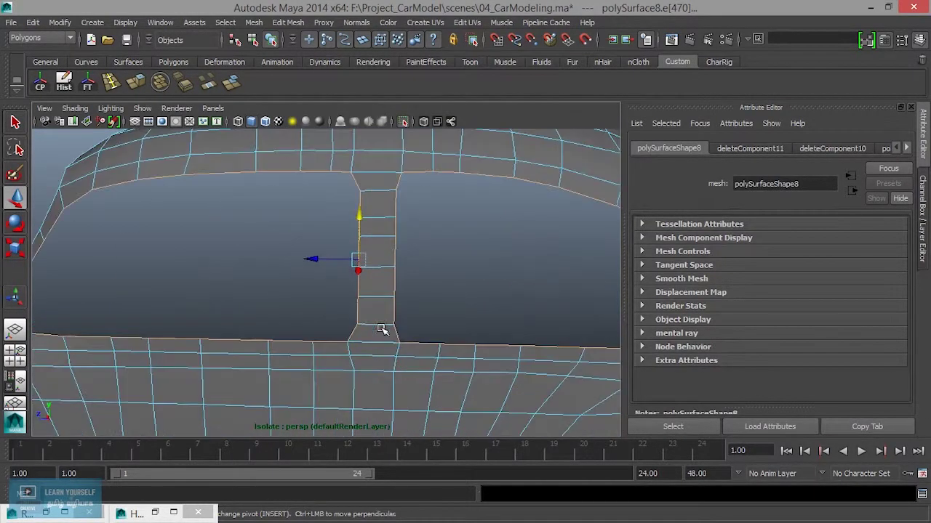
{"action": "left_click_drag", "start_coordinate": [384, 335], "coordinate": [395, 332], "text": "alt"}
{"action": "middle_click_drag", "start_coordinate": [394, 332], "coordinate": [272, 322], "text": "alt"}
{"action": "left_click_drag", "start_coordinate": [272, 322], "coordinate": [281, 328], "text": "alt"}
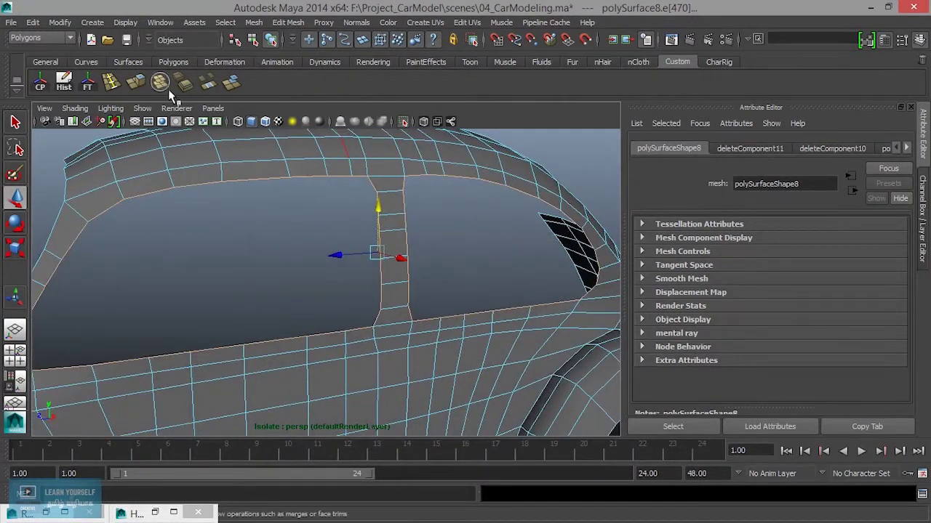
Extrude the window border edges inward by 0.319 to form a thin rim
{"action": "left_click", "coordinate": [136, 86]}
{"action": "left_click_drag", "start_coordinate": [170, 204], "coordinate": [214, 211], "text": "alt"}
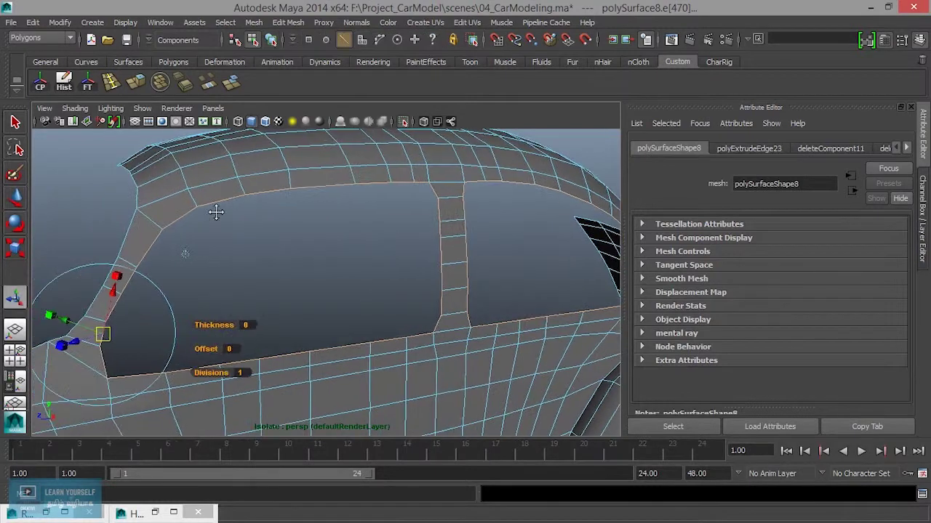
{"action": "mouse_move", "coordinate": [86, 320]}
{"action": "left_mouse_down", "text": "alt"}
{"action": "mouse_move", "coordinate": [166, 353]}
{"action": "mouse_move", "coordinate": [103, 328]}
{"action": "left_mouse_up", "text": "alt"}
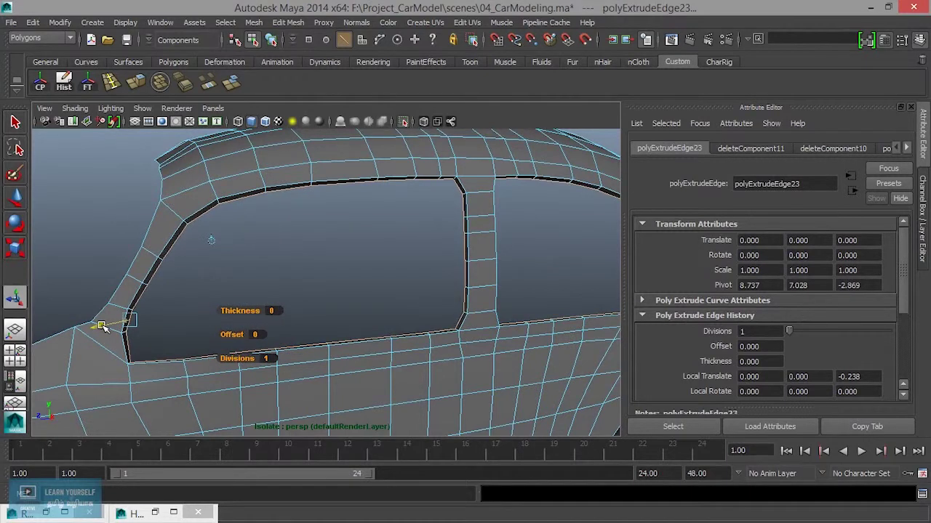
{"action": "key", "text": "ctrl+z"}
{"action": "mouse_move", "coordinate": [102, 327]}
{"action": "left_mouse_down", "text": "alt"}
{"action": "mouse_move", "coordinate": [143, 342]}
{"action": "mouse_move", "coordinate": [102, 327]}
{"action": "mouse_move", "coordinate": [201, 322]}
{"action": "mouse_move", "coordinate": [122, 363]}
{"action": "left_mouse_up", "text": "alt"}
{"action": "left_click", "coordinate": [171, 364]}
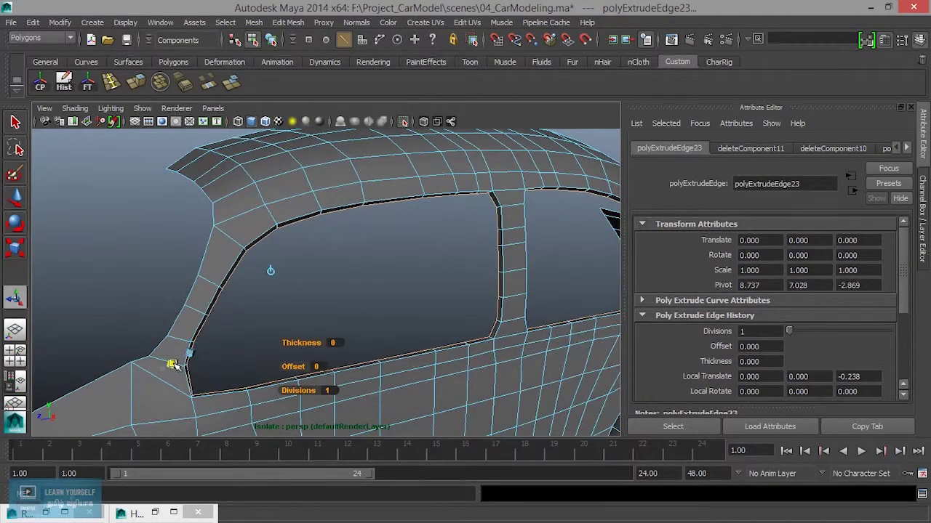
{"action": "left_click", "coordinate": [174, 363]}
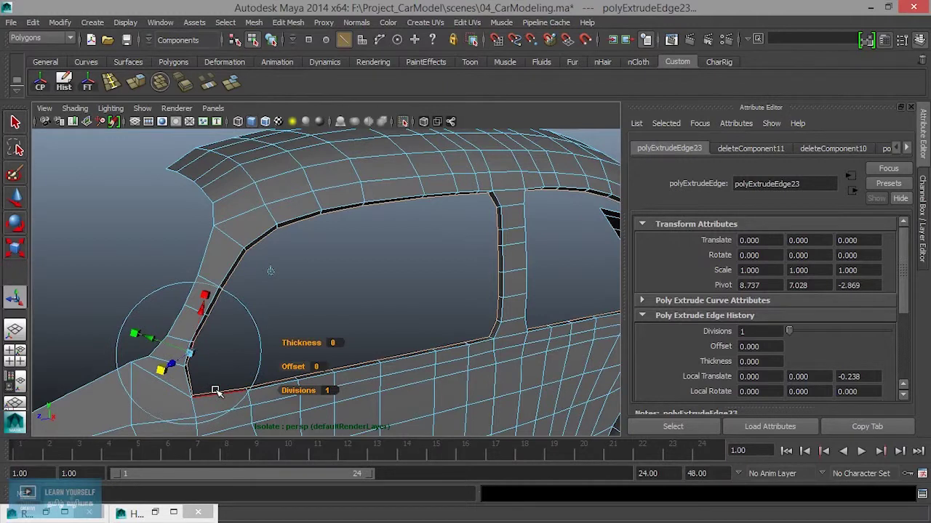
{"action": "mouse_move", "coordinate": [201, 393]}
{"action": "left_mouse_down", "text": "alt"}
{"action": "mouse_move", "coordinate": [151, 378]}
{"action": "mouse_move", "coordinate": [126, 353]}
{"action": "mouse_move", "coordinate": [276, 373]}
{"action": "mouse_move", "coordinate": [235, 339]}
{"action": "left_mouse_up", "text": "alt"}
{"action": "mouse_move", "coordinate": [235, 339]}
{"action": "right_mouse_down", "text": "alt"}
{"action": "mouse_move", "coordinate": [330, 246]}
{"action": "mouse_move", "coordinate": [309, 281]}
{"action": "right_mouse_up", "text": "alt"}
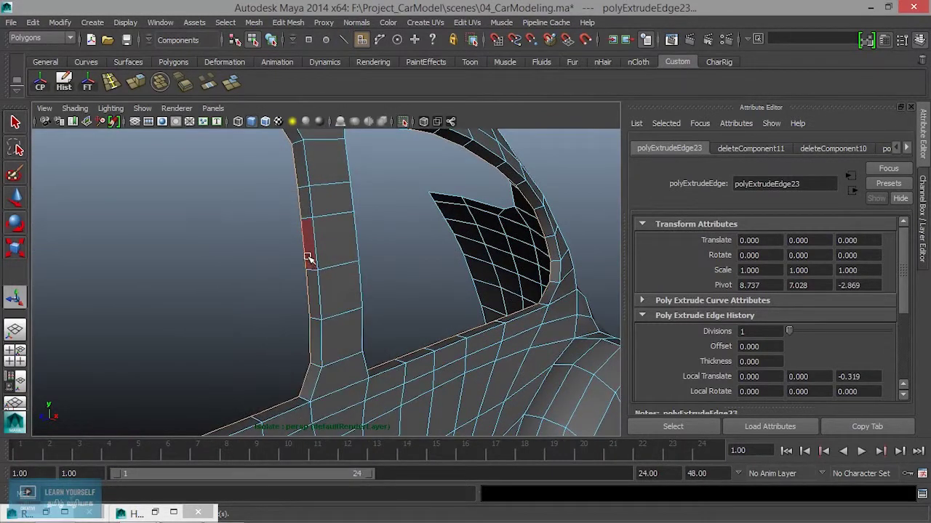
Select the thin face strip along the pillar and around the window frame
{"action": "left_click", "coordinate": [308, 258]}
{"action": "double_click", "coordinate": [314, 298]}
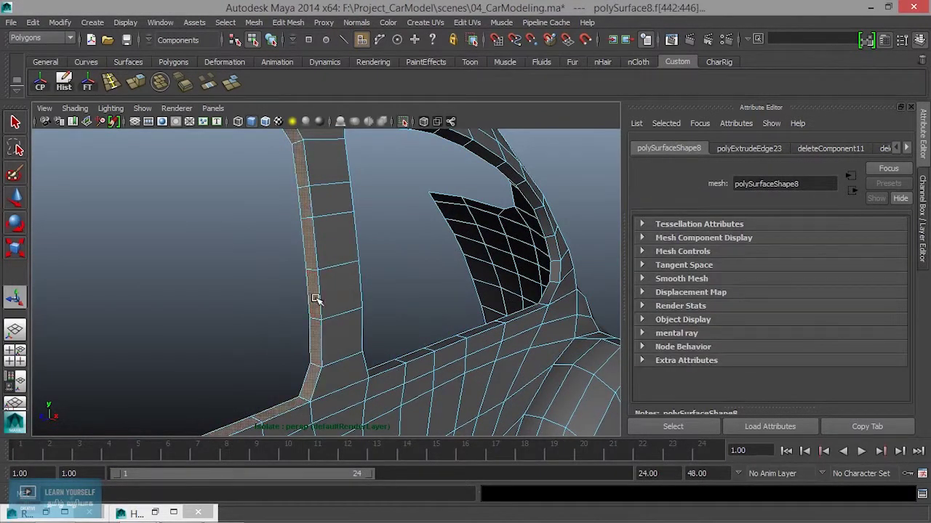
{"action": "double_click", "coordinate": [554, 269], "text": "shift"}
{"action": "scroll", "coordinate": [524, 322], "scroll_direction": "down", "scroll_amount": 3}
{"action": "scroll", "coordinate": [342, 322], "scroll_direction": "up", "scroll_amount": 2}
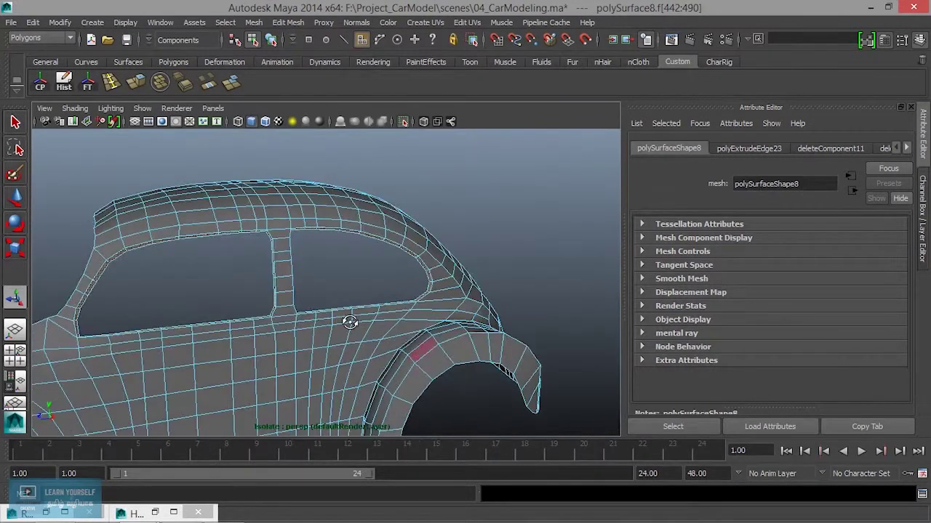
{"action": "scroll", "coordinate": [409, 334], "scroll_direction": "up", "scroll_amount": 2}
{"action": "left_click_drag", "start_coordinate": [409, 335], "coordinate": [438, 317], "text": "alt"}
{"action": "middle_click_drag", "start_coordinate": [428, 301], "coordinate": [435, 331], "text": "alt"}
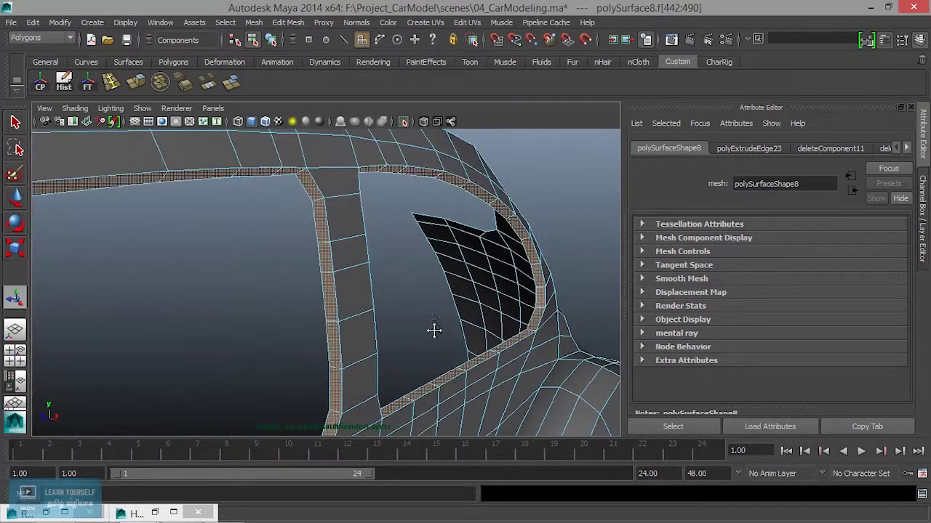
Extract the strip into a separate mesh, nudge it off the body, and return to Object Mode
{"action": "left_click", "coordinate": [259, 25]}
{"action": "mouse_move", "coordinate": [273, 80]}
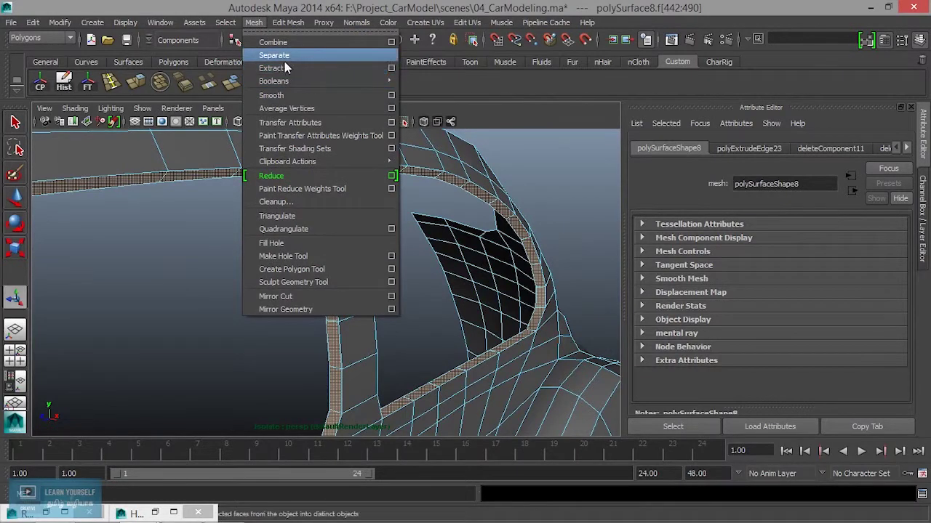
{"action": "left_click", "coordinate": [282, 68]}
{"action": "left_click_drag", "start_coordinate": [416, 308], "coordinate": [329, 267], "text": "alt"}
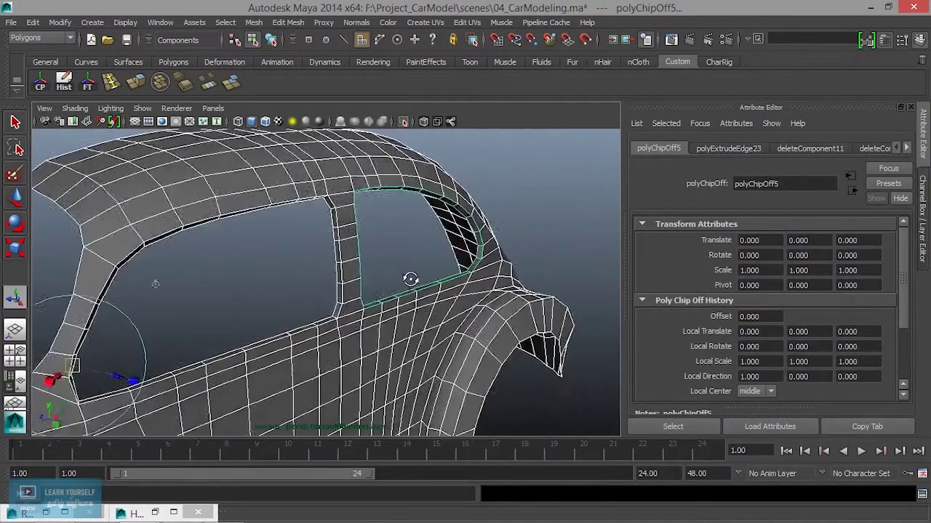
{"action": "right_click_drag", "start_coordinate": [330, 266], "coordinate": [248, 360], "text": "alt"}
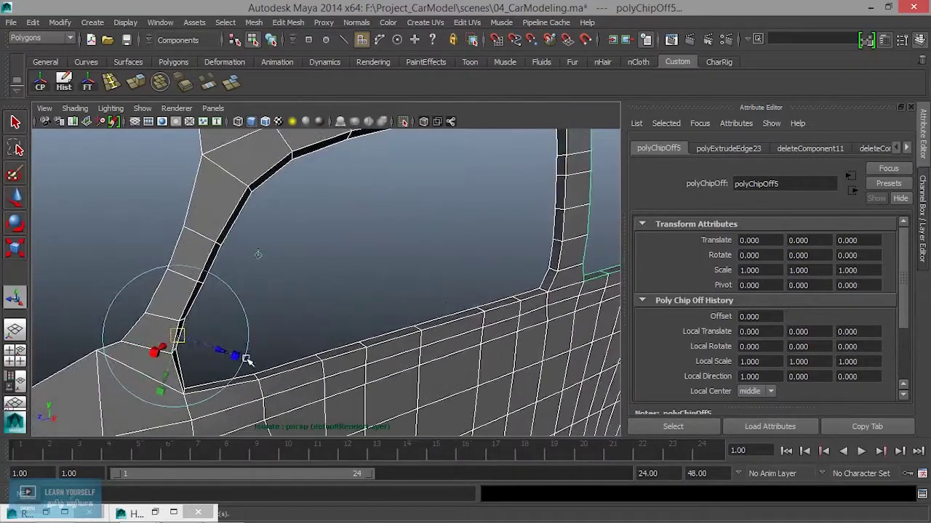
{"action": "mouse_move", "coordinate": [220, 351]}
{"action": "left_mouse_down"}
{"action": "mouse_move", "coordinate": [335, 356]}
{"action": "mouse_move", "coordinate": [367, 341]}
{"action": "mouse_move", "coordinate": [225, 389]}
{"action": "mouse_move", "coordinate": [246, 313]}
{"action": "left_mouse_up"}
{"action": "right_click_drag", "start_coordinate": [270, 237], "coordinate": [320, 191]}
{"action": "left_click", "coordinate": [271, 223]}
{"action": "key", "text": "f"}
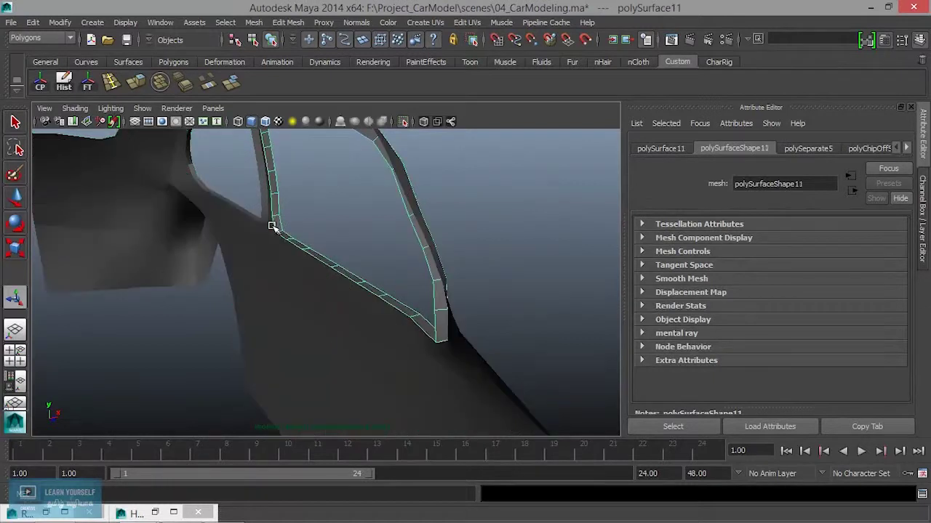
Extrude the rear window trim's faces outward to Local Translate Z 0.104, then reselect it as an object
{"action": "left_click", "coordinate": [192, 212]}
{"action": "mouse_move", "coordinate": [193, 213]}
{"action": "left_mouse_down", "text": "alt"}
{"action": "mouse_move", "coordinate": [208, 260]}
{"action": "mouse_move", "coordinate": [357, 333]}
{"action": "mouse_move", "coordinate": [303, 264]}
{"action": "left_mouse_up", "text": "alt"}
{"action": "left_click", "coordinate": [303, 264]}
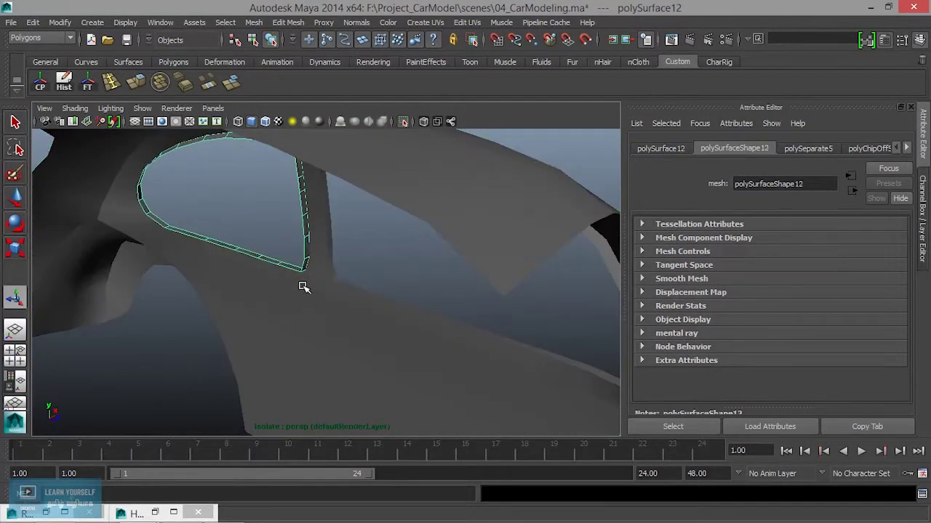
{"action": "mouse_move", "coordinate": [271, 299]}
{"action": "left_mouse_down", "text": "alt"}
{"action": "mouse_move", "coordinate": [335, 264]}
{"action": "mouse_move", "coordinate": [312, 214]}
{"action": "mouse_move", "coordinate": [249, 243]}
{"action": "mouse_move", "coordinate": [143, 266]}
{"action": "mouse_move", "coordinate": [266, 301]}
{"action": "mouse_move", "coordinate": [271, 332]}
{"action": "mouse_move", "coordinate": [307, 359]}
{"action": "mouse_move", "coordinate": [240, 410]}
{"action": "mouse_move", "coordinate": [289, 386]}
{"action": "mouse_move", "coordinate": [266, 332]}
{"action": "mouse_move", "coordinate": [233, 170]}
{"action": "left_mouse_up", "text": "alt"}
{"action": "left_click", "coordinate": [139, 85]}
{"action": "left_click_drag", "start_coordinate": [249, 301], "coordinate": [295, 308], "text": "alt"}
{"action": "left_click_drag", "start_coordinate": [253, 233], "coordinate": [256, 233]}
{"action": "mouse_move", "coordinate": [301, 274]}
{"action": "left_mouse_down", "text": "alt"}
{"action": "mouse_move", "coordinate": [311, 332]}
{"action": "mouse_move", "coordinate": [260, 234]}
{"action": "mouse_move", "coordinate": [272, 230]}
{"action": "left_mouse_up", "text": "alt"}
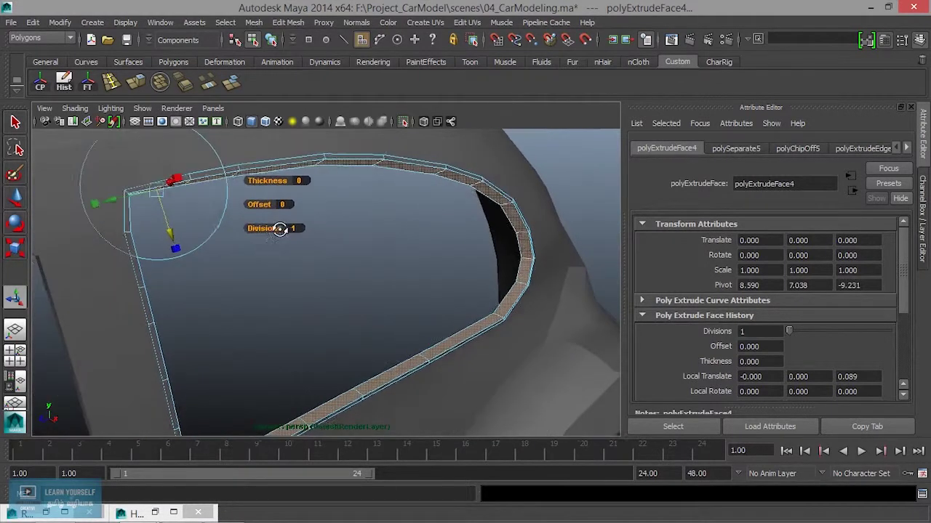
{"action": "left_click_drag", "start_coordinate": [167, 234], "coordinate": [168, 236]}
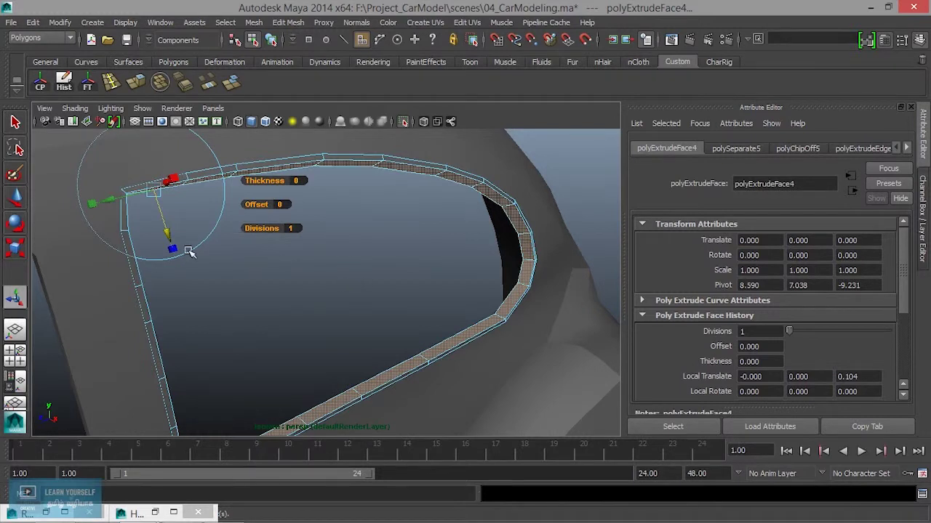
{"action": "right_click_drag", "start_coordinate": [431, 170], "coordinate": [453, 159]}
{"action": "left_click", "coordinate": [442, 180]}
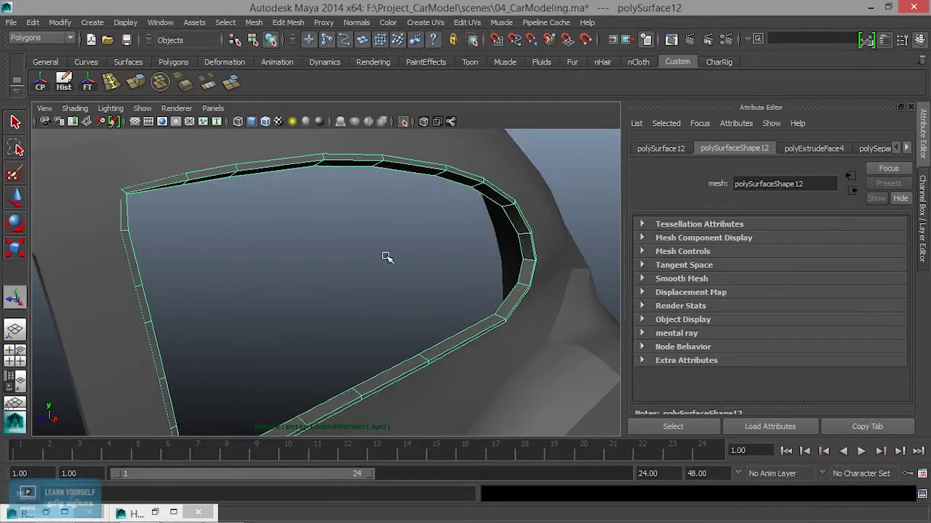
Frame the rear trim and display polyExtrudeFace4 in the Channel Box showing Local Translate Z 0.104
{"action": "key", "text": "f"}
{"action": "key", "text": "ctrl+a"}
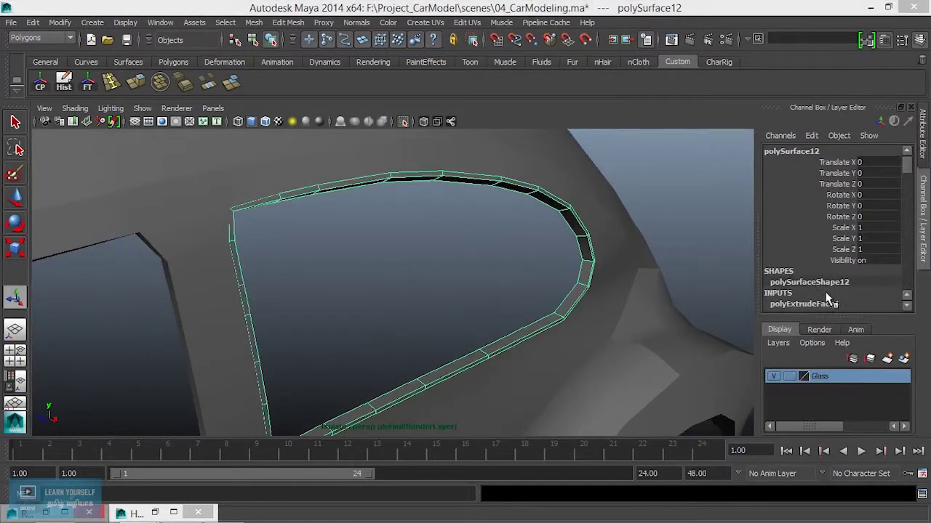
{"action": "scroll", "coordinate": [905, 167], "scroll_direction": "down", "scroll_amount": 3}
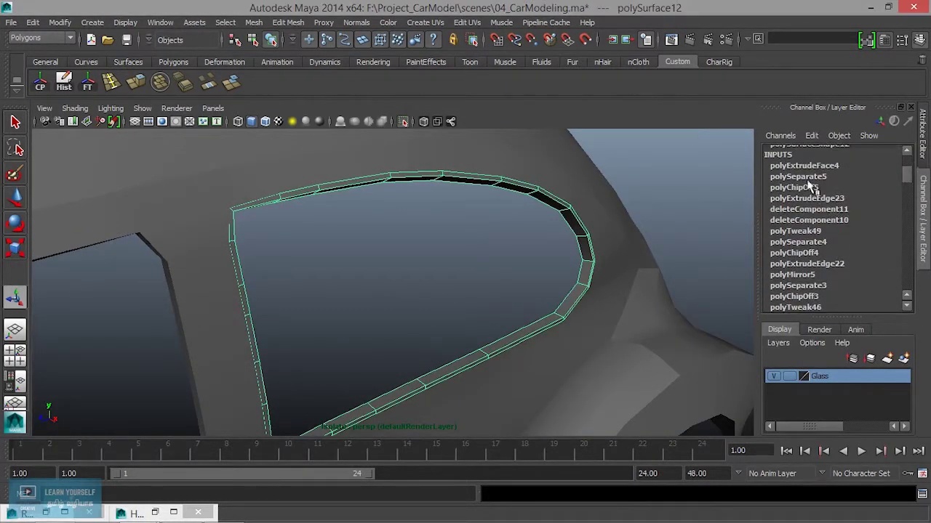
{"action": "left_click", "coordinate": [807, 173]}
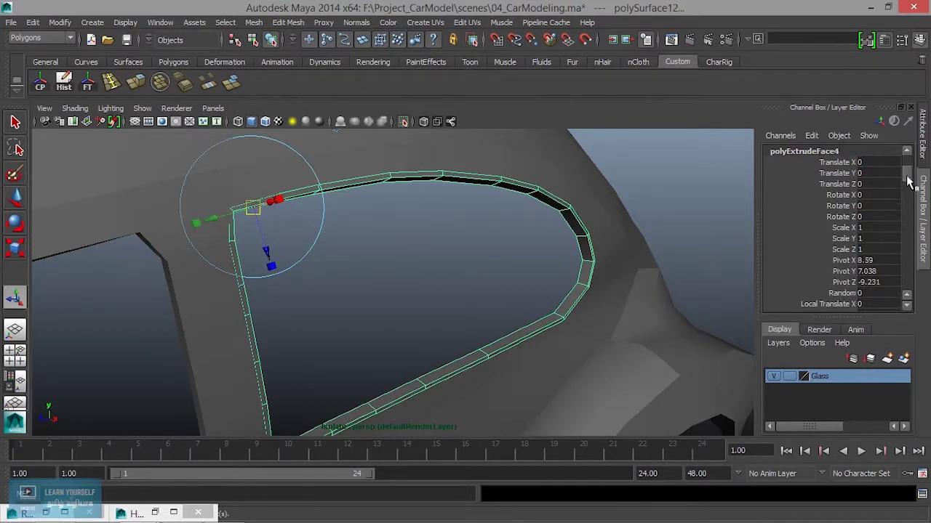
{"action": "left_click_drag", "start_coordinate": [910, 182], "coordinate": [911, 189]}
{"action": "left_click_drag", "start_coordinate": [337, 305], "coordinate": [420, 278], "text": "alt"}
{"action": "left_click", "coordinate": [384, 265]}
Select the front window trim's faces and extrude them, inspecting the glass edge
{"action": "left_click", "coordinate": [370, 260]}
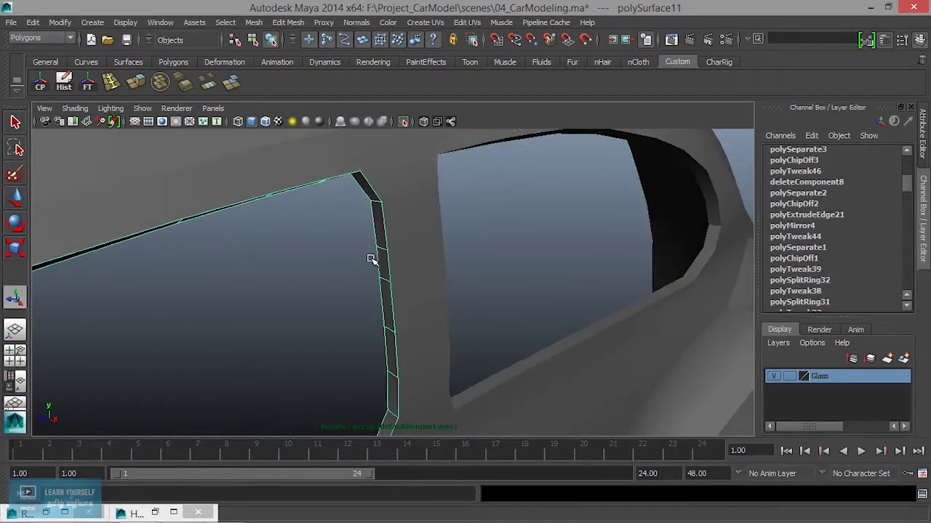
{"action": "left_click", "coordinate": [135, 82]}
{"action": "mouse_move", "coordinate": [284, 245]}
{"action": "left_mouse_down", "text": "alt"}
{"action": "mouse_move", "coordinate": [305, 221]}
{"action": "mouse_move", "coordinate": [357, 224]}
{"action": "mouse_move", "coordinate": [368, 201]}
{"action": "mouse_move", "coordinate": [553, 133]}
{"action": "left_mouse_up", "text": "alt"}
{"action": "mouse_move", "coordinate": [447, 266]}
{"action": "left_mouse_down", "text": "alt"}
{"action": "mouse_move", "coordinate": [349, 271]}
{"action": "mouse_move", "coordinate": [365, 237]}
{"action": "left_mouse_up", "text": "alt"}
{"action": "scroll", "coordinate": [371, 291], "scroll_direction": "up", "scroll_amount": 3}
{"action": "mouse_move", "coordinate": [365, 292]}
{"action": "left_mouse_down", "text": "alt"}
{"action": "mouse_move", "coordinate": [409, 266]}
{"action": "mouse_move", "coordinate": [309, 366]}
{"action": "mouse_move", "coordinate": [306, 337]}
{"action": "mouse_move", "coordinate": [166, 341]}
{"action": "left_mouse_up", "text": "alt"}
{"action": "mouse_move", "coordinate": [365, 308]}
{"action": "left_mouse_down", "text": "alt"}
{"action": "mouse_move", "coordinate": [366, 328]}
{"action": "mouse_move", "coordinate": [378, 339]}
{"action": "mouse_move", "coordinate": [466, 346]}
{"action": "left_mouse_up", "text": "alt"}
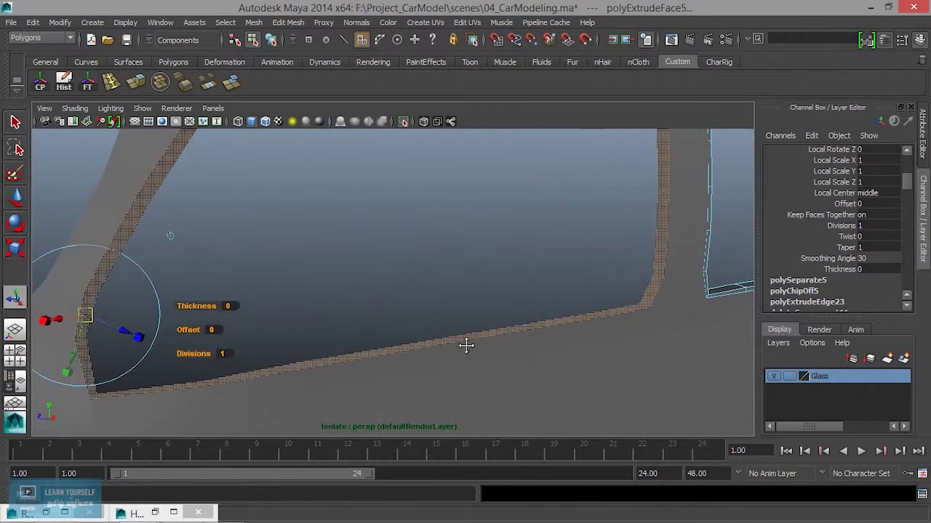
{"action": "key", "text": "ctrl+z"}
{"action": "key", "text": "shift+z"}
Pull the front trim extrusion outward to about 0.069, then return to Object Mode
{"action": "left_click_drag", "start_coordinate": [121, 332], "coordinate": [125, 333], "text": "alt"}
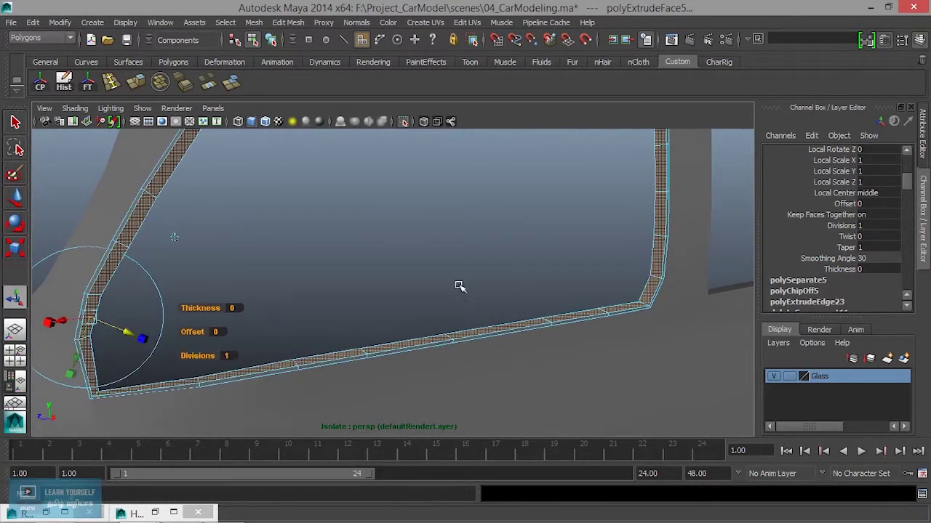
{"action": "scroll", "coordinate": [810, 254], "scroll_direction": "down", "scroll_amount": 2}
{"action": "scroll", "coordinate": [814, 256], "scroll_direction": "up", "scroll_amount": 2}
{"action": "scroll", "coordinate": [818, 258], "scroll_direction": "up", "scroll_amount": 3}
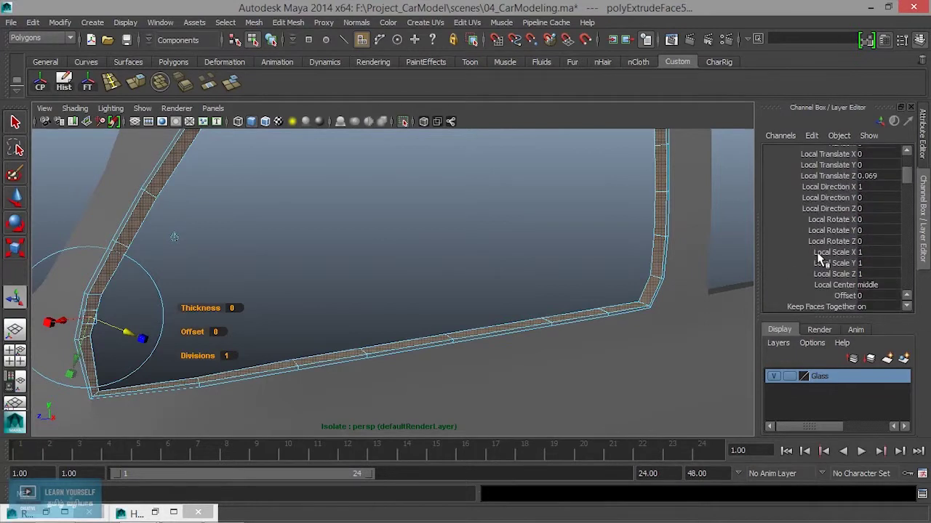
{"action": "scroll", "coordinate": [819, 259], "scroll_direction": "up", "scroll_amount": 3}
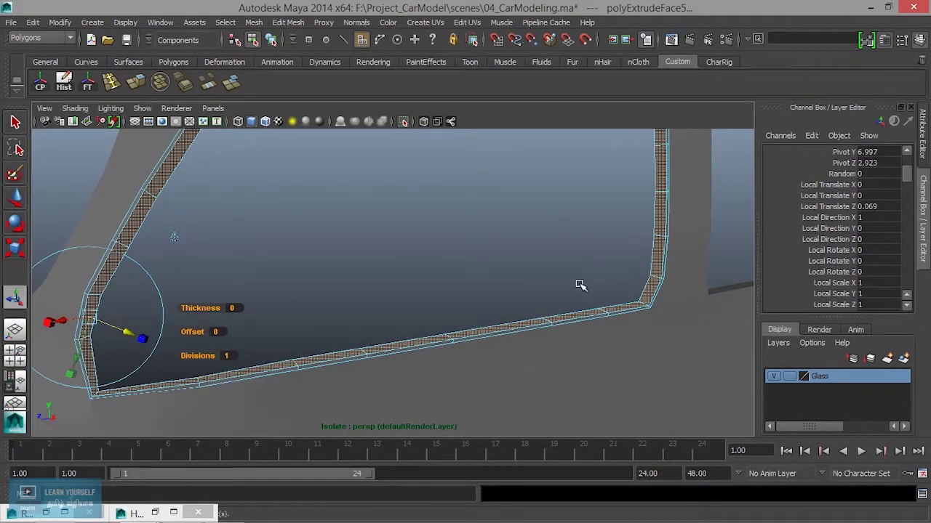
{"action": "mouse_move", "coordinate": [117, 327]}
{"action": "left_mouse_down"}
{"action": "mouse_move", "coordinate": [283, 343]}
{"action": "mouse_move", "coordinate": [201, 371]}
{"action": "mouse_move", "coordinate": [492, 332]}
{"action": "mouse_move", "coordinate": [514, 229]}
{"action": "mouse_move", "coordinate": [547, 186]}
{"action": "left_mouse_up"}
{"action": "right_click_drag", "start_coordinate": [534, 199], "coordinate": [593, 183]}
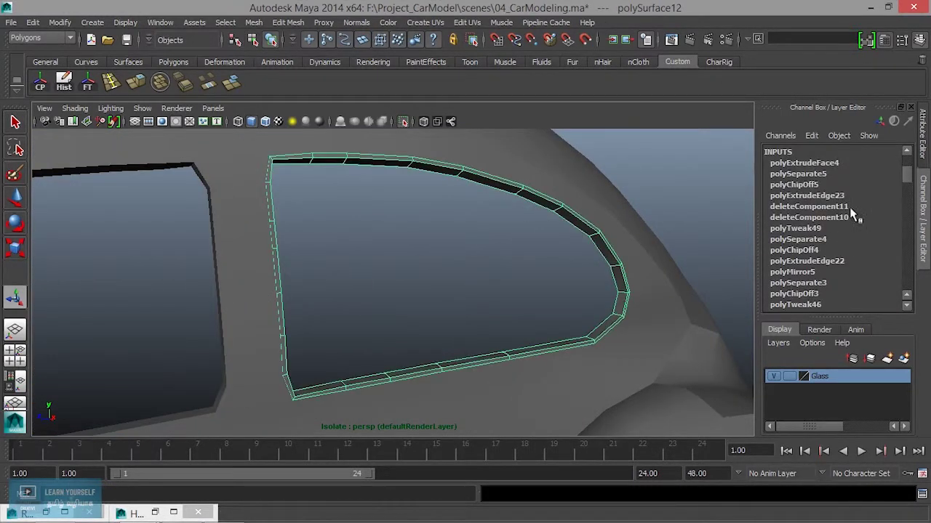
Copy Local Translate Z 0.104 from the rear trim and apply it to the front trim's extrusion
{"action": "left_click", "coordinate": [817, 163]}
{"action": "scroll", "coordinate": [886, 293], "scroll_direction": "down", "scroll_amount": 1}
{"action": "left_click", "coordinate": [879, 295]}
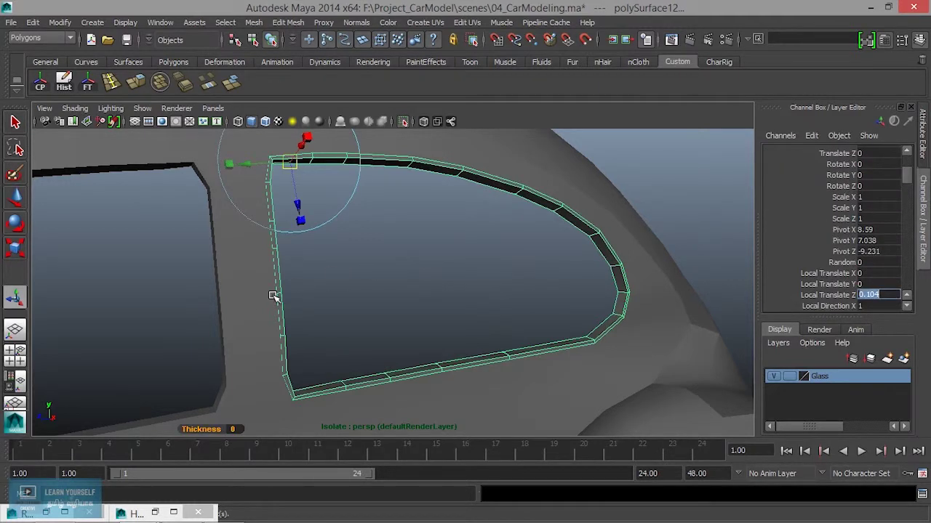
{"action": "middle_click_drag", "start_coordinate": [273, 318], "coordinate": [461, 297], "text": "alt"}
{"action": "left_click", "coordinate": [447, 289]}
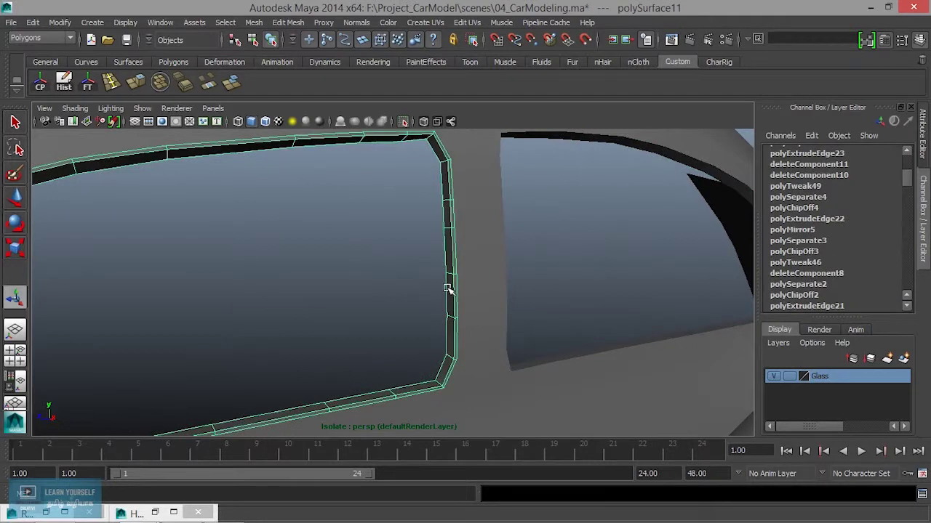
{"action": "scroll", "coordinate": [843, 175], "scroll_direction": "up", "scroll_amount": 3}
{"action": "left_click", "coordinate": [842, 218]}
{"action": "scroll", "coordinate": [876, 262], "scroll_direction": "down", "scroll_amount": 1}
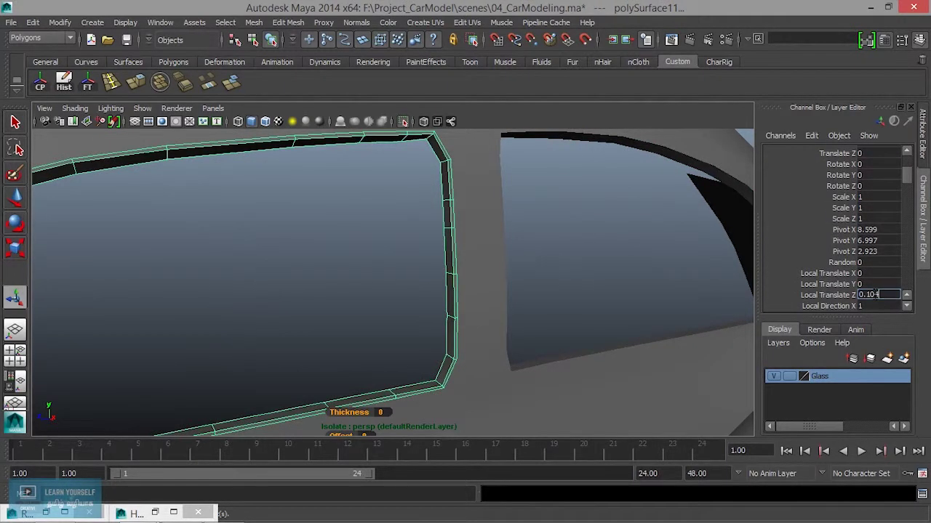
{"action": "key", "text": "Return"}
Orbit around the car door in Object Mode to inspect both matched trims
{"action": "scroll", "coordinate": [425, 320], "scroll_direction": "down", "scroll_amount": 5}
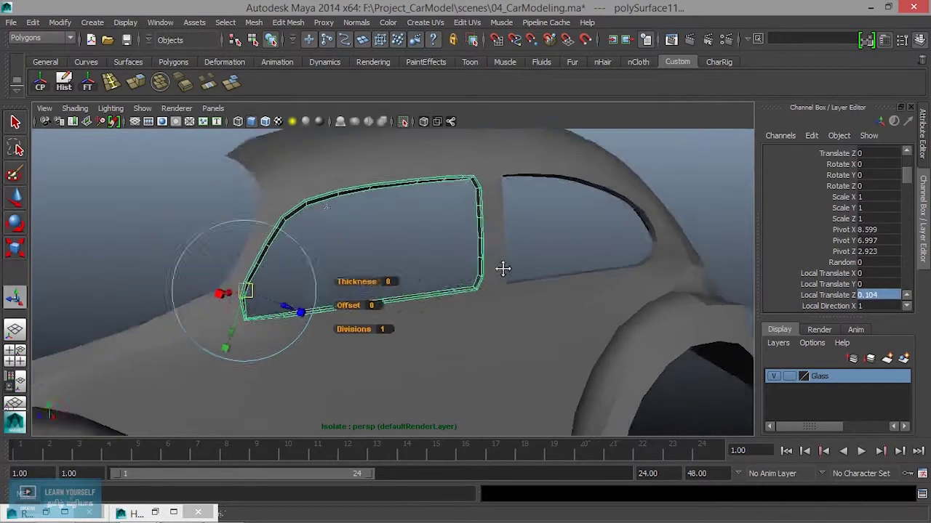
{"action": "left_click_drag", "start_coordinate": [504, 266], "coordinate": [506, 307], "text": "alt"}
{"action": "scroll", "coordinate": [506, 276], "scroll_direction": "up", "scroll_amount": 3}
{"action": "right_click_drag", "start_coordinate": [491, 180], "coordinate": [538, 161]}
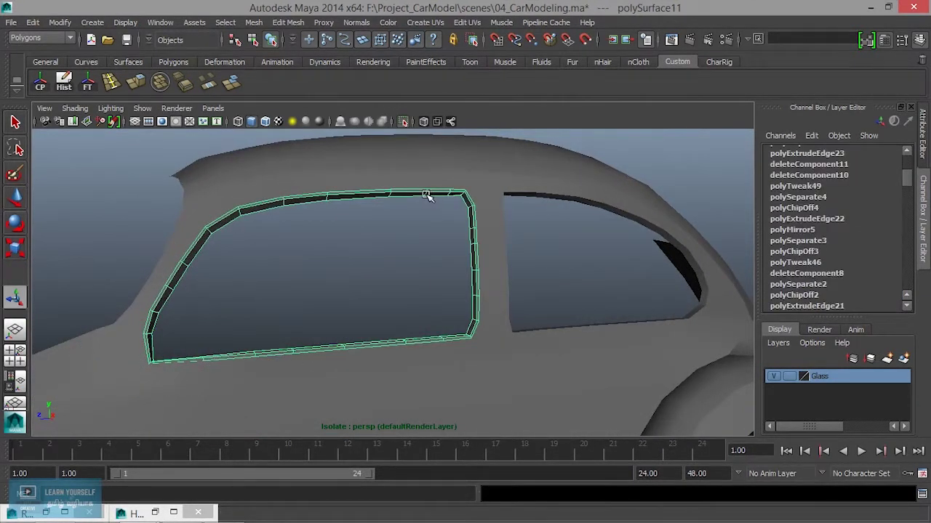
{"action": "scroll", "coordinate": [426, 196], "scroll_direction": "up", "scroll_amount": 2}
{"action": "scroll", "coordinate": [540, 269], "scroll_direction": "up", "scroll_amount": 3}
{"action": "scroll", "coordinate": [581, 357], "scroll_direction": "up", "scroll_amount": 2}
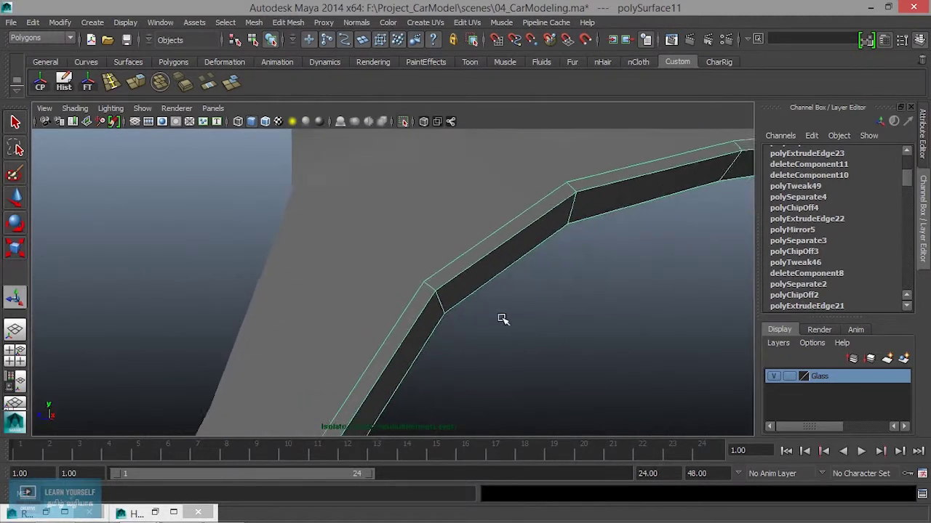
{"action": "scroll", "coordinate": [505, 327], "scroll_direction": "up", "scroll_amount": 2}
{"action": "scroll", "coordinate": [509, 274], "scroll_direction": "down", "scroll_amount": 2}
{"action": "scroll", "coordinate": [442, 324], "scroll_direction": "down", "scroll_amount": 2}
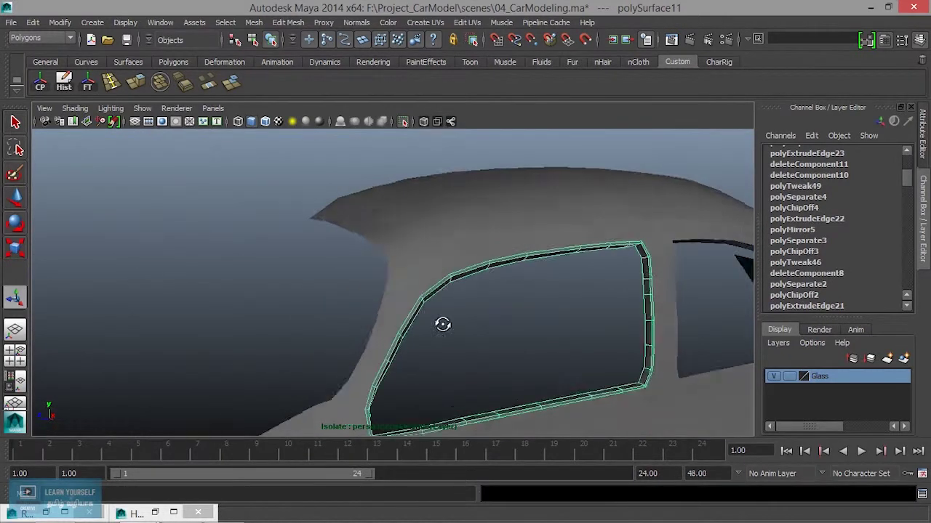
{"action": "scroll", "coordinate": [447, 326], "scroll_direction": "up", "scroll_amount": 2}
{"action": "scroll", "coordinate": [548, 378], "scroll_direction": "up", "scroll_amount": 3}
{"action": "scroll", "coordinate": [523, 363], "scroll_direction": "up", "scroll_amount": 2}
{"action": "scroll", "coordinate": [535, 383], "scroll_direction": "up", "scroll_amount": 2}
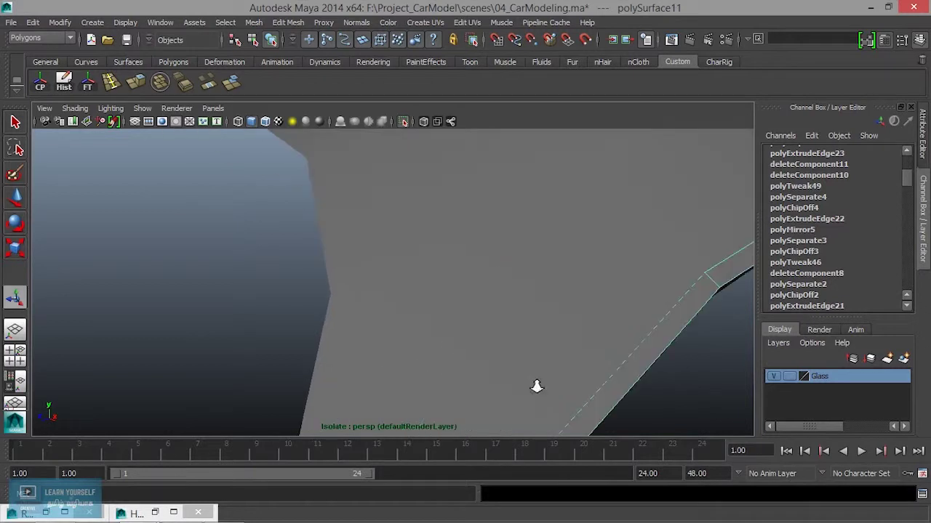
{"action": "left_click", "coordinate": [111, 82]}
Insert edge loops along the rear window trim, undoing the misplaced one
{"action": "scroll", "coordinate": [409, 242], "scroll_direction": "up", "scroll_amount": 2}
{"action": "double_click", "coordinate": [564, 244]}
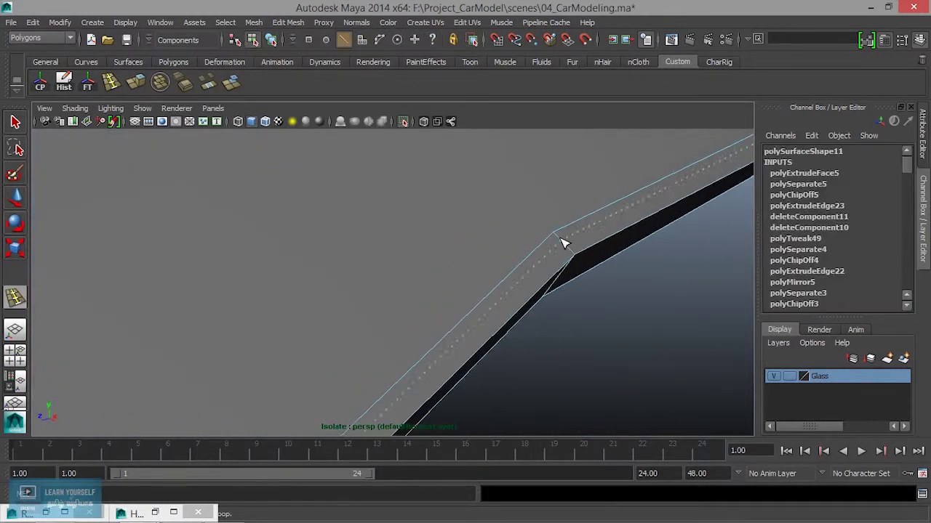
{"action": "left_click", "coordinate": [564, 244]}
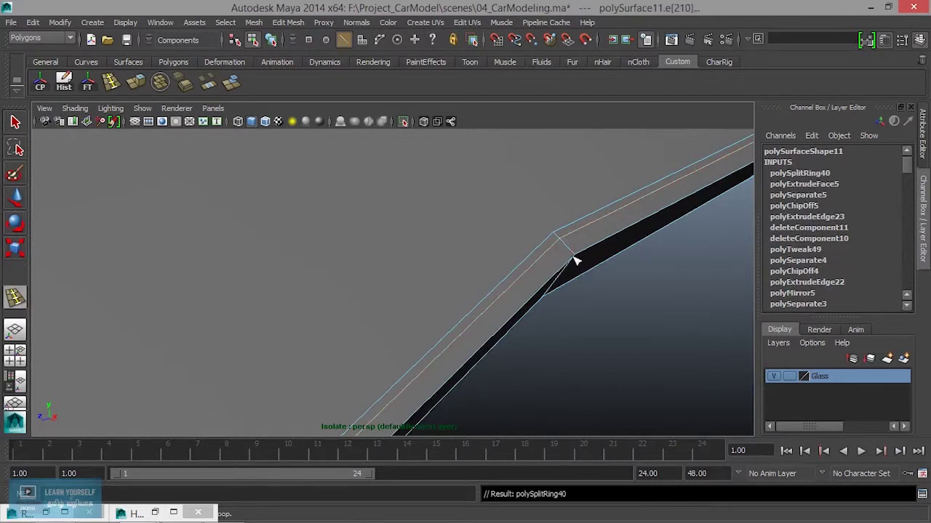
{"action": "mouse_move", "coordinate": [571, 270]}
{"action": "left_mouse_down", "text": "alt"}
{"action": "mouse_move", "coordinate": [513, 279]}
{"action": "mouse_move", "coordinate": [502, 294]}
{"action": "mouse_move", "coordinate": [478, 281]}
{"action": "mouse_move", "coordinate": [354, 276]}
{"action": "mouse_move", "coordinate": [353, 287]}
{"action": "mouse_move", "coordinate": [547, 351]}
{"action": "left_mouse_up", "text": "alt"}
{"action": "left_click", "coordinate": [449, 284]}
{"action": "left_click", "coordinate": [566, 194]}
{"action": "mouse_move", "coordinate": [549, 197]}
{"action": "left_mouse_down", "text": "alt"}
{"action": "mouse_move", "coordinate": [530, 249]}
{"action": "mouse_move", "coordinate": [548, 291]}
{"action": "mouse_move", "coordinate": [383, 323]}
{"action": "mouse_move", "coordinate": [283, 296]}
{"action": "left_mouse_up", "text": "alt"}
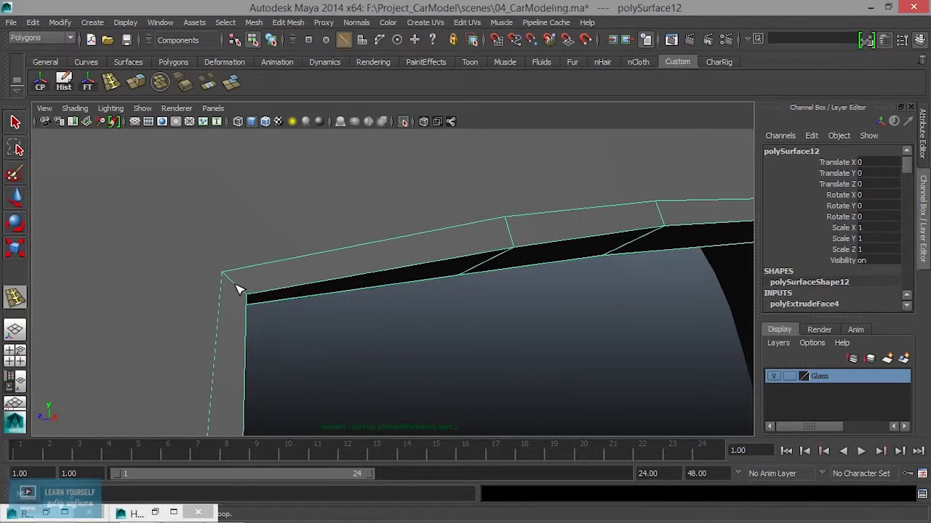
{"action": "key", "text": "ctrl+z"}
{"action": "key", "text": "ctrl+z"}
{"action": "key", "text": "ctrl+z"}
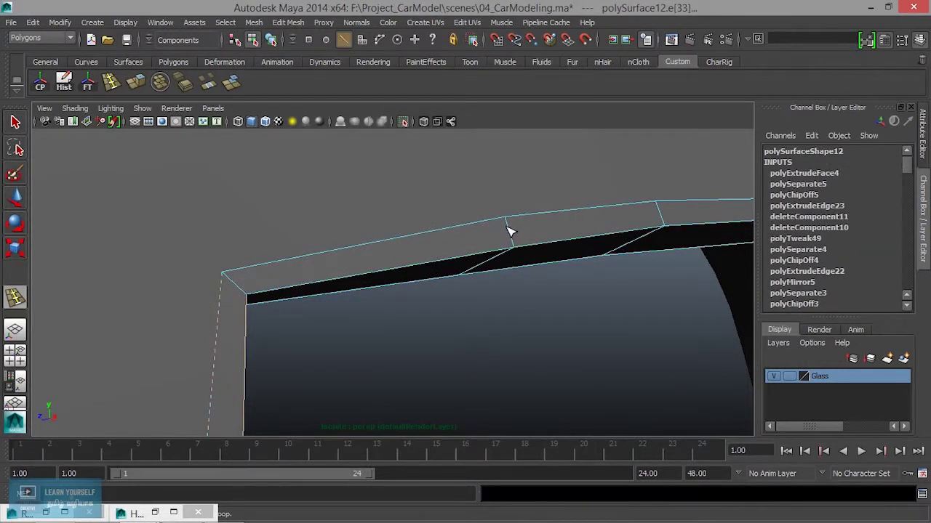
{"action": "mouse_move", "coordinate": [515, 240]}
{"action": "right_mouse_down", "text": "alt"}
{"action": "mouse_move", "coordinate": [526, 260]}
{"action": "mouse_move", "coordinate": [556, 229]}
{"action": "right_mouse_up", "text": "alt"}
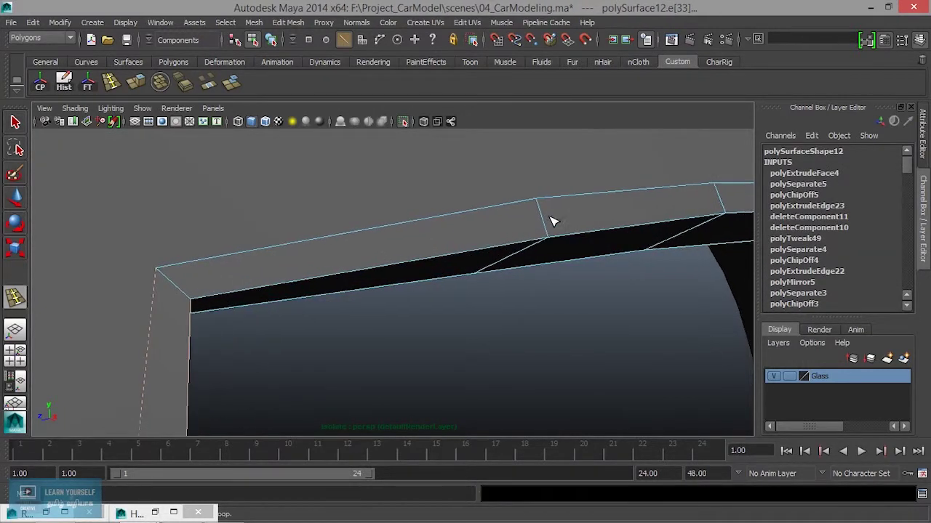
{"action": "mouse_move", "coordinate": [565, 237]}
{"action": "left_mouse_down", "text": "alt"}
{"action": "mouse_move", "coordinate": [457, 272]}
{"action": "mouse_move", "coordinate": [500, 286]}
{"action": "left_mouse_up", "text": "alt"}
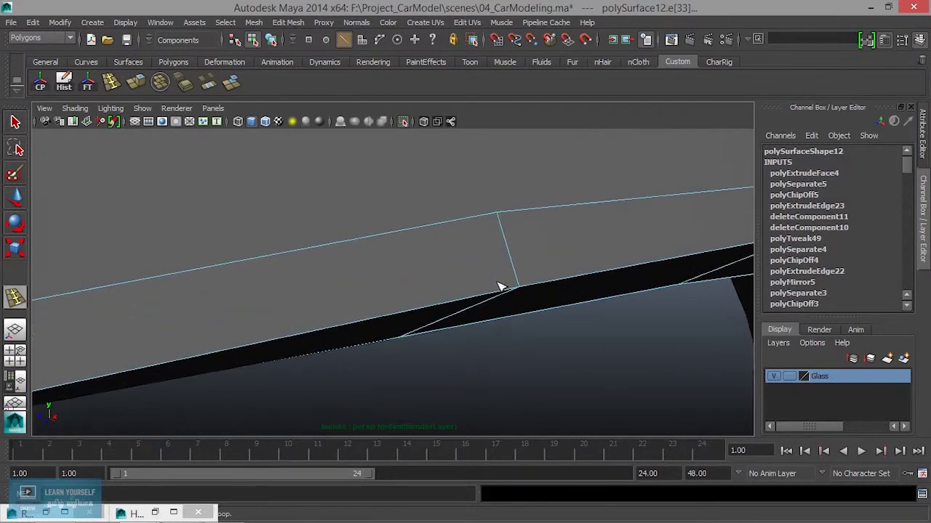
Add two edge loops near both edges of the trim, then select the whole trim in Object Mode
{"action": "left_click", "coordinate": [504, 226]}
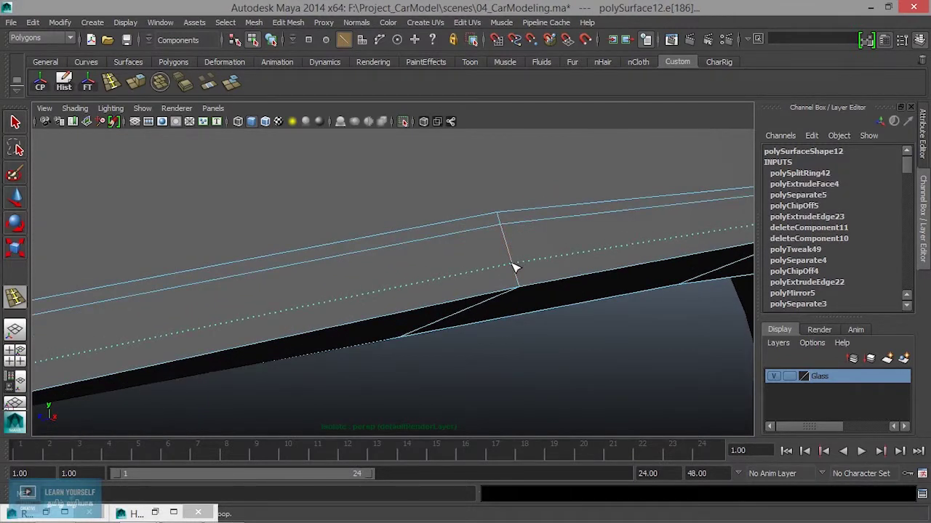
{"action": "key", "text": "ctrl+z"}
{"action": "key", "text": "ctrl+z"}
{"action": "left_click_drag", "start_coordinate": [508, 243], "coordinate": [507, 240]}
{"action": "left_click", "coordinate": [507, 231]}
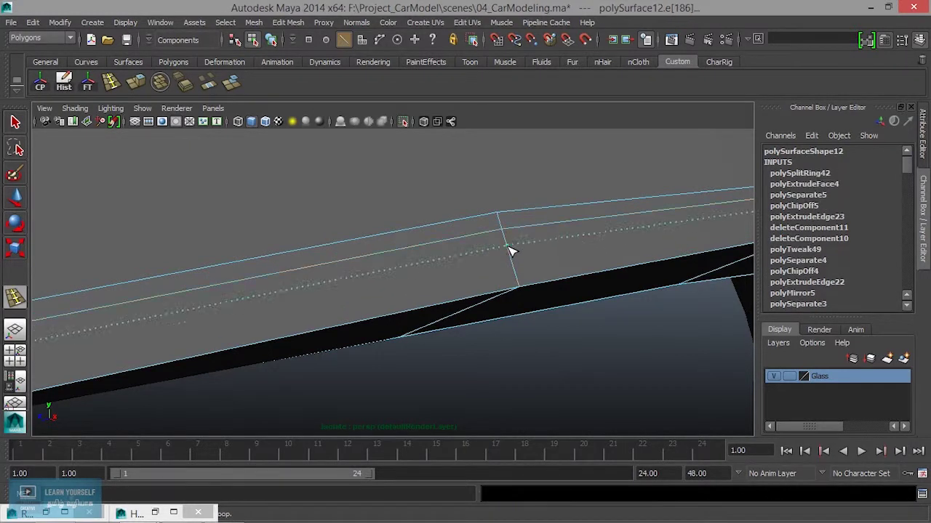
{"action": "left_click", "coordinate": [511, 262]}
{"action": "scroll", "coordinate": [509, 262], "scroll_direction": "down", "scroll_amount": 3}
{"action": "key", "text": "w"}
{"action": "right_click", "coordinate": [507, 197]}
{"action": "right_click_drag", "start_coordinate": [531, 227], "coordinate": [560, 188]}
{"action": "left_click", "coordinate": [526, 261]}
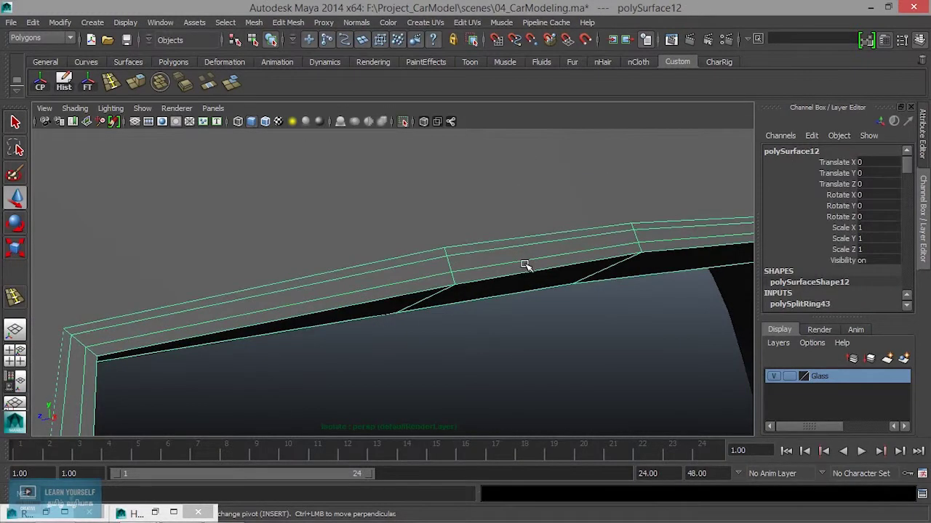
{"action": "scroll", "coordinate": [525, 262], "scroll_direction": "down", "scroll_amount": 3}
{"action": "left_click", "coordinate": [499, 301]}
{"action": "scroll", "coordinate": [360, 189], "scroll_direction": "up", "scroll_amount": 3}
{"action": "scroll", "coordinate": [367, 203], "scroll_direction": "down", "scroll_amount": 3}
{"action": "middle_click_drag", "start_coordinate": [385, 239], "coordinate": [381, 284], "text": "alt"}
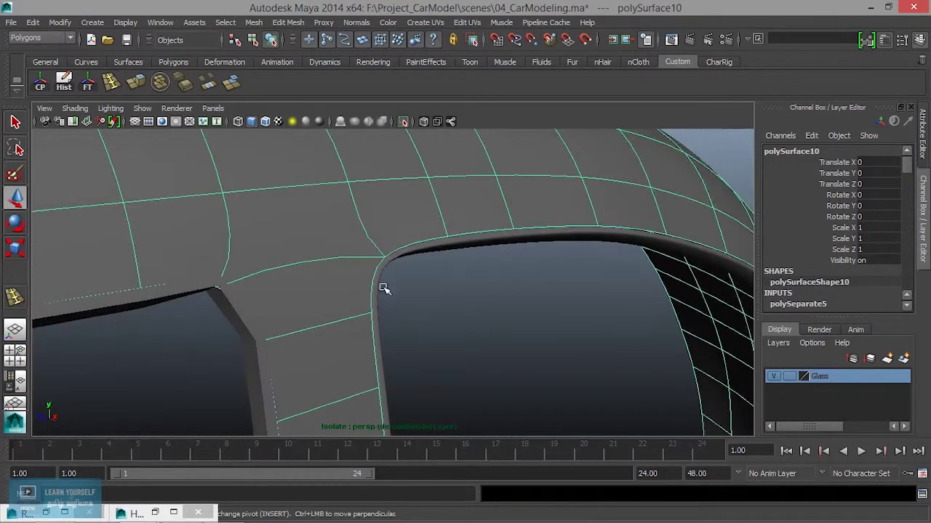
{"action": "scroll", "coordinate": [370, 266], "scroll_direction": "up", "scroll_amount": 3}
{"action": "left_click", "coordinate": [349, 268]}
{"action": "scroll", "coordinate": [349, 266], "scroll_direction": "down", "scroll_amount": 3}
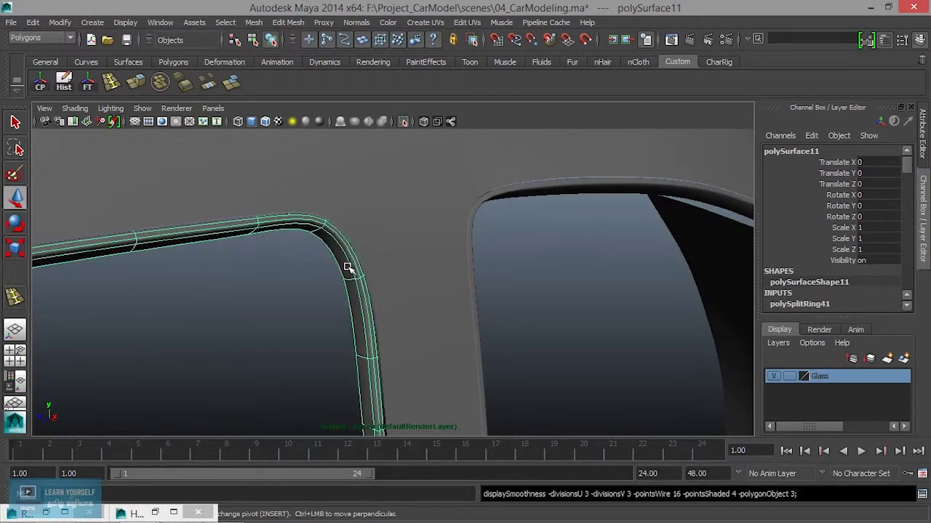
{"action": "left_click", "coordinate": [530, 291]}
{"action": "scroll", "coordinate": [530, 291], "scroll_direction": "down", "scroll_amount": 3}
{"action": "mouse_move", "coordinate": [530, 291]}
{"action": "left_mouse_down", "text": "alt"}
{"action": "mouse_move", "coordinate": [397, 308]}
{"action": "mouse_move", "coordinate": [446, 191]}
{"action": "left_mouse_up", "text": "alt"}
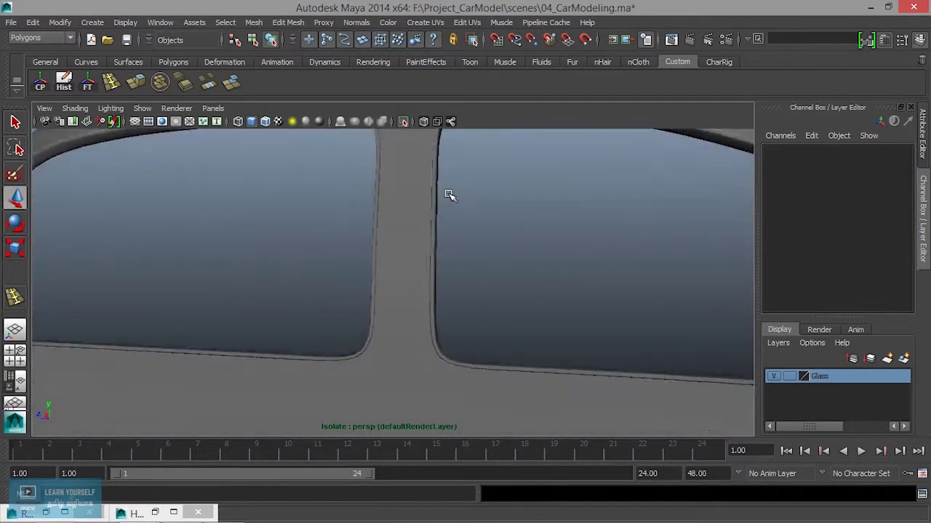
{"action": "scroll", "coordinate": [437, 218], "scroll_direction": "down", "scroll_amount": 3}
{"action": "left_click_drag", "start_coordinate": [426, 245], "coordinate": [485, 249], "text": "alt"}
{"action": "scroll", "coordinate": [555, 208], "scroll_direction": "up", "scroll_amount": 3}
{"action": "mouse_move", "coordinate": [554, 208]}
{"action": "left_mouse_down", "text": "alt"}
{"action": "mouse_move", "coordinate": [346, 262]}
{"action": "mouse_move", "coordinate": [388, 203]}
{"action": "left_mouse_up", "text": "alt"}
{"action": "left_click", "coordinate": [356, 261]}
{"action": "scroll", "coordinate": [296, 278], "scroll_direction": "up", "scroll_amount": 3}
{"action": "mouse_move", "coordinate": [296, 279]}
{"action": "left_mouse_down", "text": "alt"}
{"action": "mouse_move", "coordinate": [461, 295]}
{"action": "mouse_move", "coordinate": [448, 270]}
{"action": "left_mouse_up", "text": "alt"}
{"action": "right_click_drag", "start_coordinate": [448, 198], "coordinate": [397, 204]}
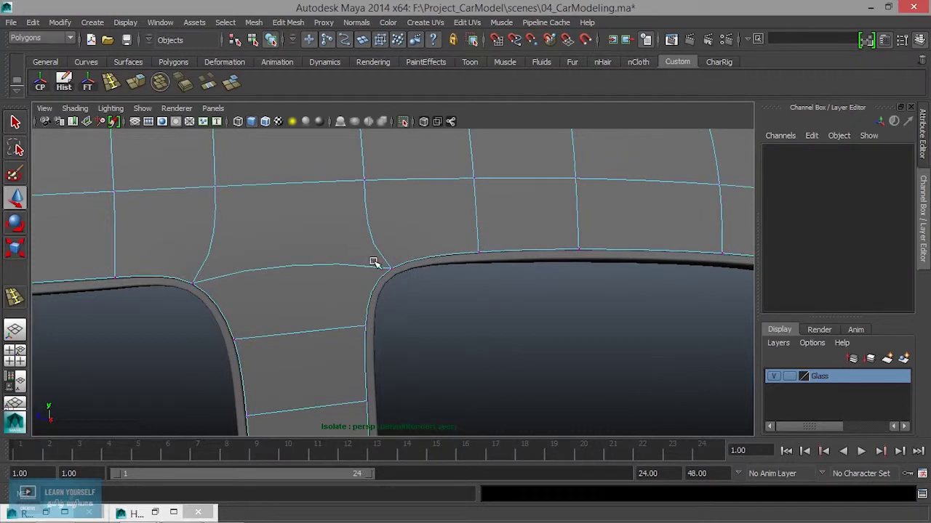
Select both pillar-edge vertices, scale the edge along its length and move it into place
{"action": "left_click", "coordinate": [371, 264]}
{"action": "mouse_move", "coordinate": [411, 297]}
{"action": "left_mouse_down", "text": "alt"}
{"action": "mouse_move", "coordinate": [509, 293]}
{"action": "mouse_move", "coordinate": [375, 328]}
{"action": "mouse_move", "coordinate": [380, 342]}
{"action": "mouse_move", "coordinate": [441, 301]}
{"action": "mouse_move", "coordinate": [469, 266]}
{"action": "mouse_move", "coordinate": [410, 280]}
{"action": "left_mouse_up", "text": "alt"}
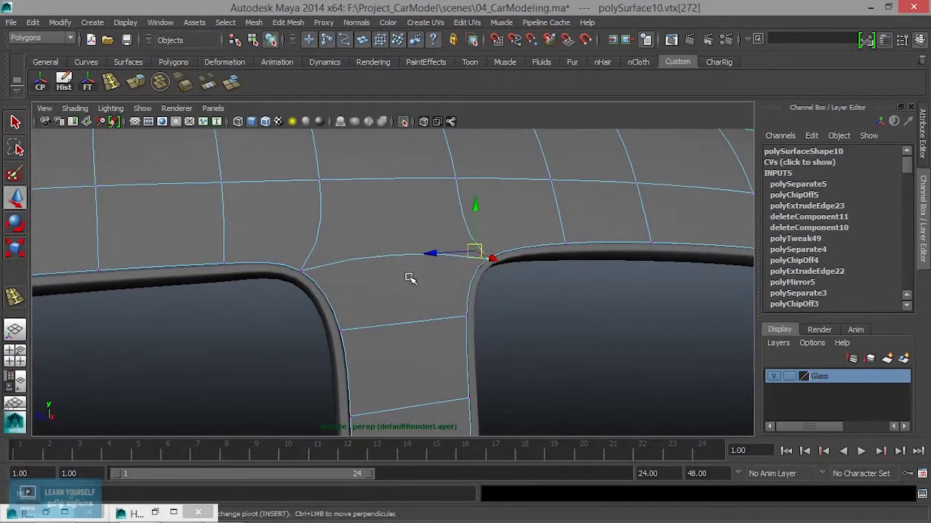
{"action": "left_click", "coordinate": [293, 269], "text": "shift"}
{"action": "left_click_drag", "start_coordinate": [357, 298], "coordinate": [395, 331], "text": "alt"}
{"action": "key", "text": "r"}
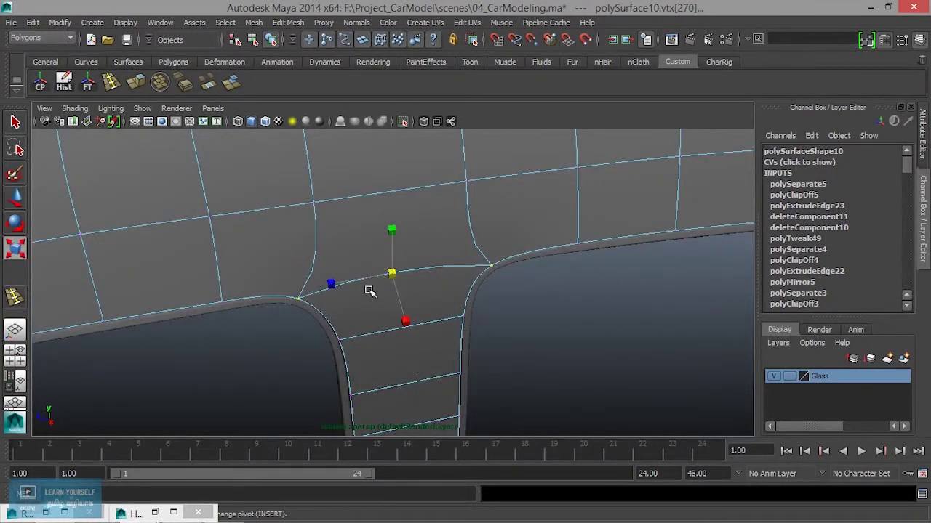
{"action": "middle_click_drag", "start_coordinate": [332, 284], "coordinate": [327, 279]}
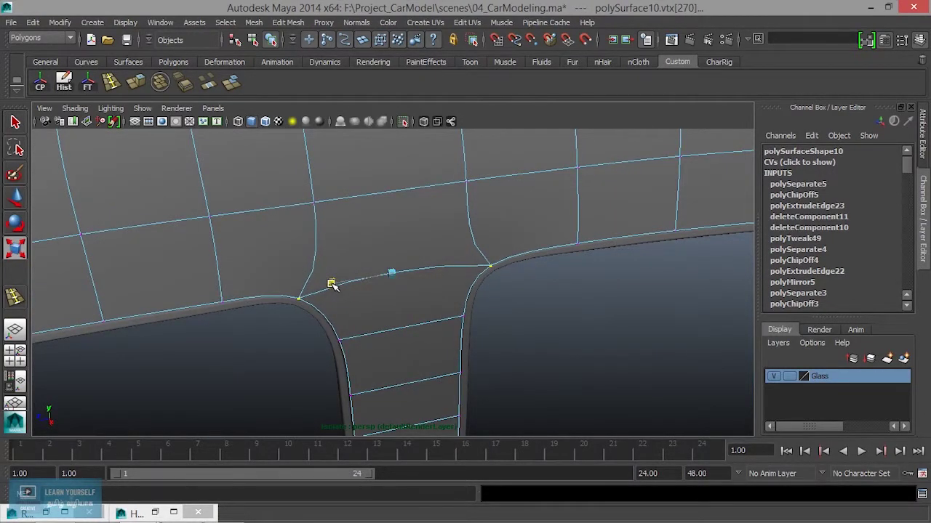
{"action": "mouse_move", "coordinate": [328, 279]}
{"action": "left_mouse_down", "text": "alt"}
{"action": "mouse_move", "coordinate": [381, 323]}
{"action": "mouse_move", "coordinate": [451, 295]}
{"action": "left_mouse_up", "text": "alt"}
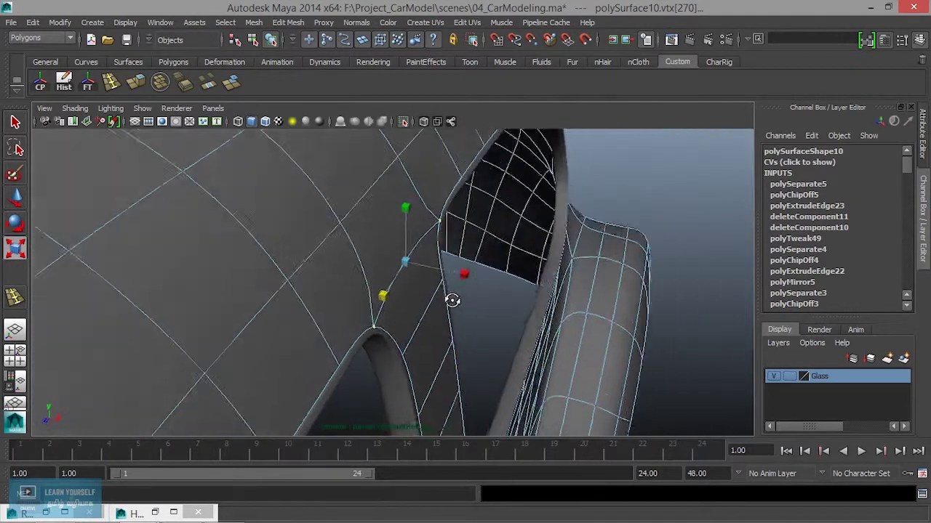
{"action": "key", "text": "w"}
{"action": "left_click_drag", "start_coordinate": [405, 260], "coordinate": [443, 270]}
Select the corner vertex beside the trim and set the Move axis orientation to Normal
{"action": "left_click_drag", "start_coordinate": [443, 270], "coordinate": [468, 267], "text": "alt"}
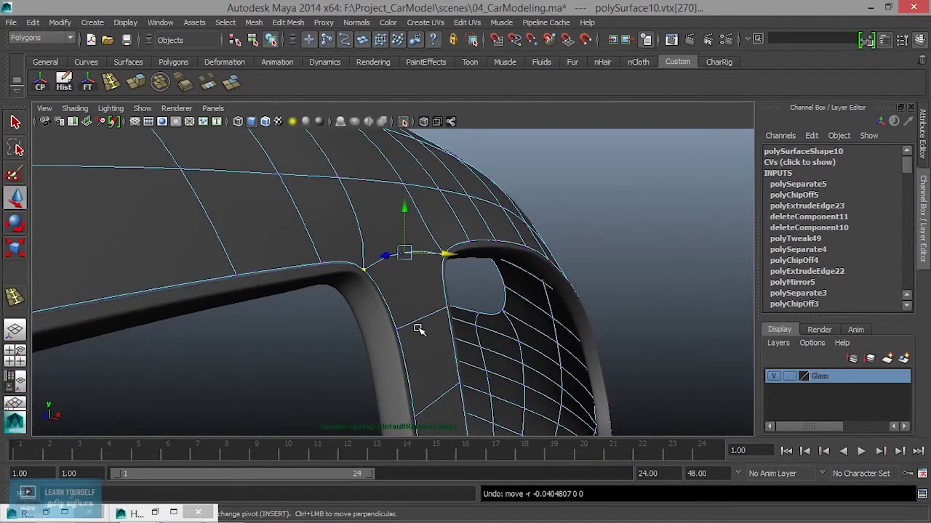
{"action": "left_click_drag", "start_coordinate": [418, 329], "coordinate": [254, 301], "text": "alt"}
{"action": "scroll", "coordinate": [526, 328], "scroll_direction": "up", "scroll_amount": 2}
{"action": "scroll", "coordinate": [384, 264], "scroll_direction": "up", "scroll_amount": 2}
{"action": "scroll", "coordinate": [337, 268], "scroll_direction": "up", "scroll_amount": 2}
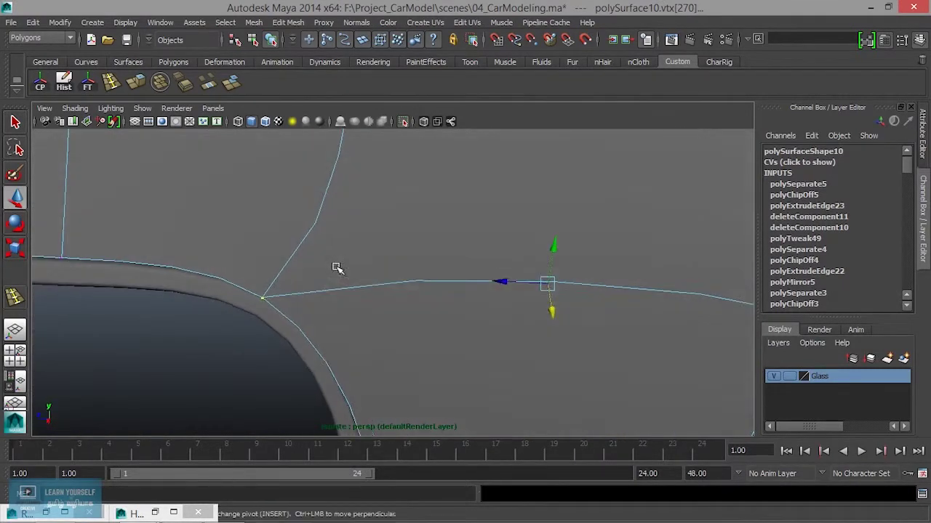
{"action": "right_click_drag", "start_coordinate": [339, 246], "coordinate": [289, 204]}
{"action": "left_click_drag", "start_coordinate": [247, 290], "coordinate": [291, 317]}
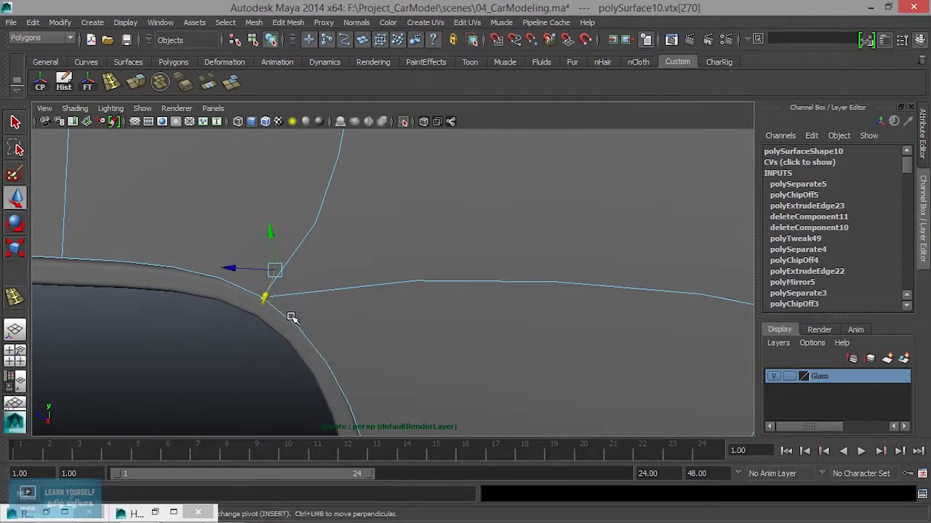
{"action": "left_click_drag", "start_coordinate": [354, 270], "coordinate": [354, 270]}
{"action": "left_click_drag", "start_coordinate": [306, 291], "coordinate": [307, 291]}
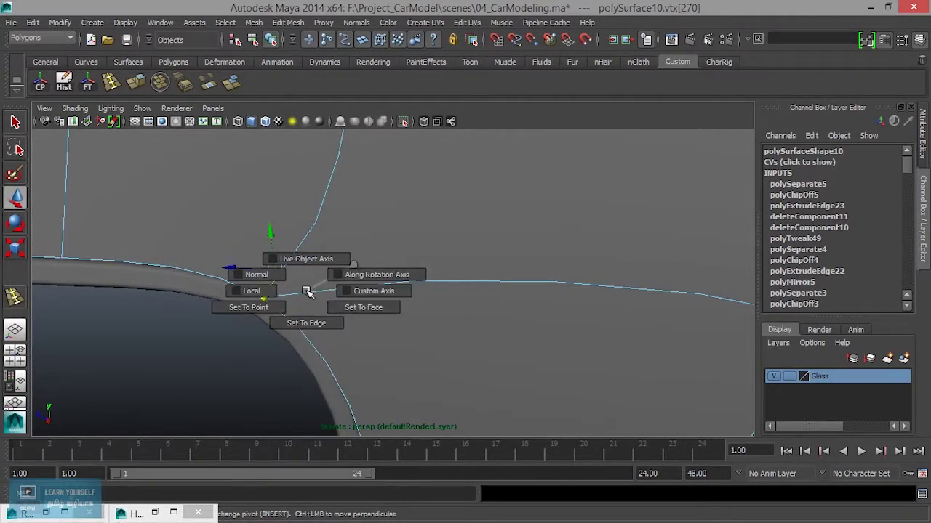
{"action": "left_click", "coordinate": [240, 280]}
Slide the corner vertex and the next one along the trim down onto the trim edge
{"action": "mouse_move", "coordinate": [359, 327]}
{"action": "left_mouse_down", "text": "alt"}
{"action": "mouse_move", "coordinate": [301, 349]}
{"action": "mouse_move", "coordinate": [341, 326]}
{"action": "mouse_move", "coordinate": [447, 341]}
{"action": "left_mouse_up", "text": "alt"}
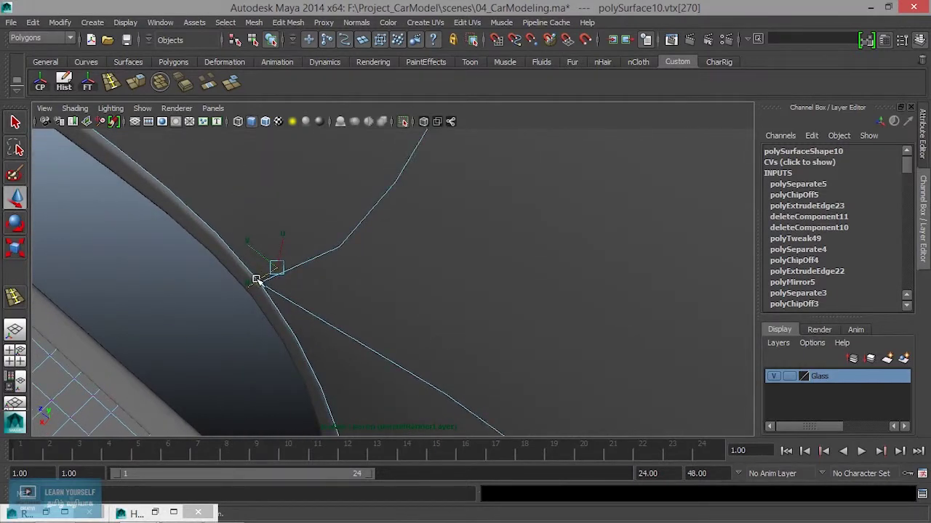
{"action": "mouse_move", "coordinate": [262, 275]}
{"action": "left_mouse_down", "text": "alt"}
{"action": "mouse_move", "coordinate": [322, 318]}
{"action": "mouse_move", "coordinate": [343, 269]}
{"action": "left_mouse_up", "text": "alt"}
{"action": "left_click_drag", "start_coordinate": [312, 211], "coordinate": [311, 215]}
{"action": "left_click_drag", "start_coordinate": [405, 347], "coordinate": [301, 328], "text": "alt"}
{"action": "left_click", "coordinate": [621, 298]}
{"action": "mouse_move", "coordinate": [621, 298]}
{"action": "left_mouse_down", "text": "alt"}
{"action": "mouse_move", "coordinate": [472, 276]}
{"action": "mouse_move", "coordinate": [611, 253]}
{"action": "left_mouse_up", "text": "alt"}
{"action": "mouse_move", "coordinate": [557, 234]}
{"action": "left_mouse_down"}
{"action": "mouse_move", "coordinate": [576, 318]}
{"action": "mouse_move", "coordinate": [549, 330]}
{"action": "mouse_move", "coordinate": [488, 276]}
{"action": "mouse_move", "coordinate": [522, 275]}
{"action": "mouse_move", "coordinate": [579, 379]}
{"action": "mouse_move", "coordinate": [571, 337]}
{"action": "mouse_move", "coordinate": [566, 378]}
{"action": "left_mouse_up"}
Pull vertices farther along the window edge, including vertex 299, onto the trim edge
{"action": "left_click", "coordinate": [517, 299]}
{"action": "right_click_drag", "start_coordinate": [566, 379], "coordinate": [606, 378], "text": "alt"}
{"action": "left_click_drag", "start_coordinate": [606, 378], "coordinate": [481, 366], "text": "alt"}
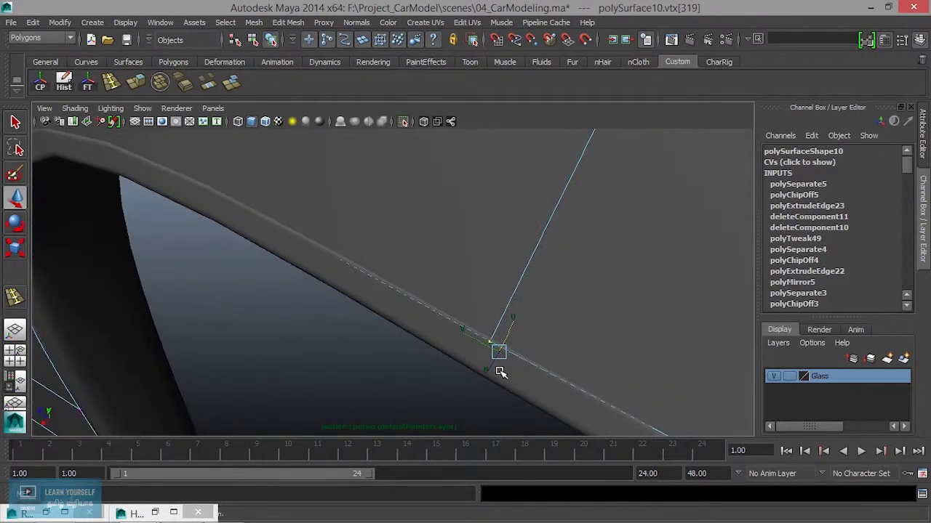
{"action": "left_click", "coordinate": [493, 367]}
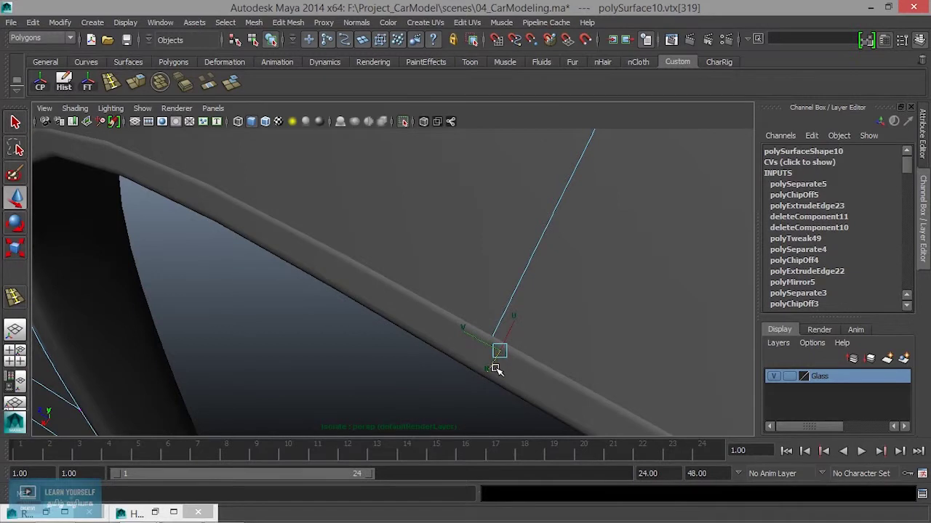
{"action": "left_click_drag", "start_coordinate": [493, 368], "coordinate": [563, 381], "text": "alt"}
{"action": "middle_click_drag", "start_coordinate": [562, 380], "coordinate": [385, 309], "text": "alt"}
{"action": "mouse_move", "coordinate": [439, 330]}
{"action": "left_mouse_down", "text": "alt"}
{"action": "mouse_move", "coordinate": [278, 241]}
{"action": "mouse_move", "coordinate": [351, 267]}
{"action": "left_mouse_up", "text": "alt"}
{"action": "left_click_drag", "start_coordinate": [396, 307], "coordinate": [397, 309]}
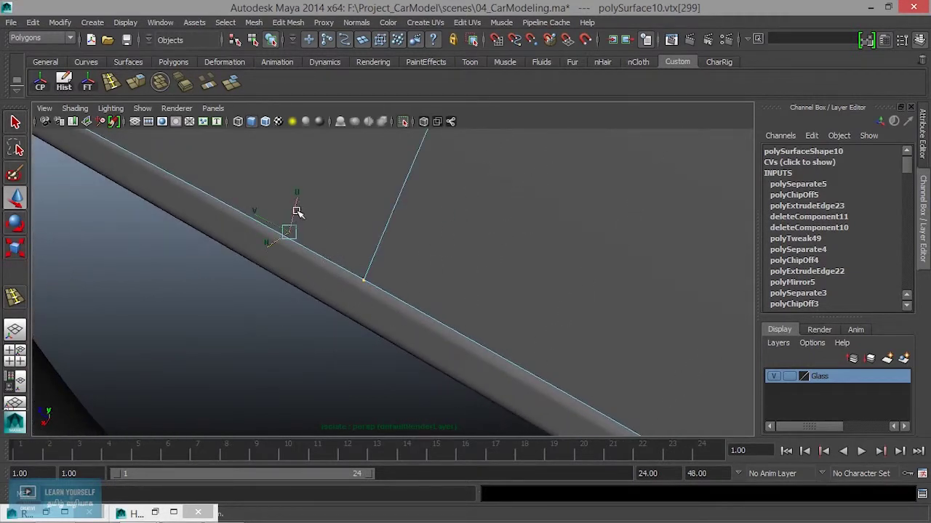
{"action": "mouse_move", "coordinate": [297, 212]}
{"action": "left_mouse_down"}
{"action": "mouse_move", "coordinate": [366, 339]}
{"action": "mouse_move", "coordinate": [297, 287]}
{"action": "mouse_move", "coordinate": [331, 305]}
{"action": "mouse_move", "coordinate": [343, 264]}
{"action": "mouse_move", "coordinate": [339, 199]}
{"action": "mouse_move", "coordinate": [335, 291]}
{"action": "mouse_move", "coordinate": [347, 308]}
{"action": "mouse_move", "coordinate": [276, 298]}
{"action": "mouse_move", "coordinate": [257, 313]}
{"action": "mouse_move", "coordinate": [246, 299]}
{"action": "mouse_move", "coordinate": [261, 280]}
{"action": "left_mouse_up"}
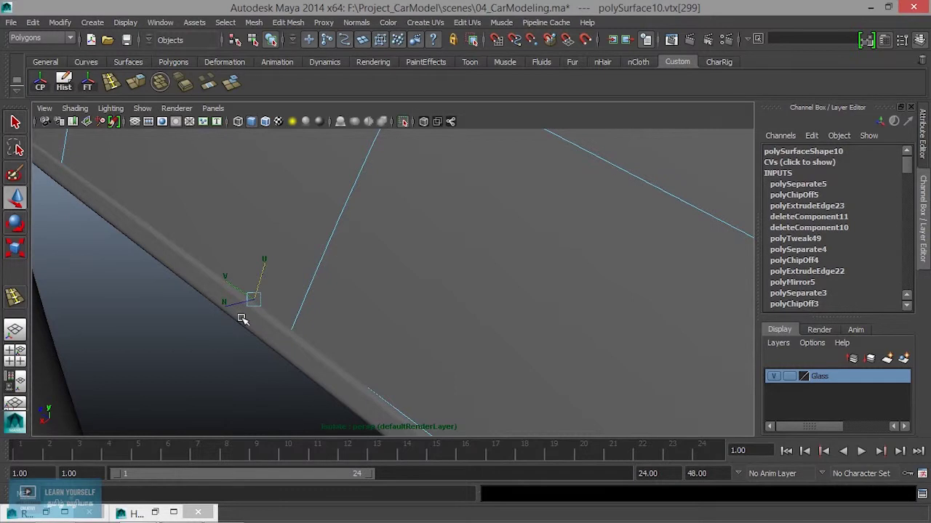
Slide the next window-edge vertices down onto the trim, undoing an accidental selection
{"action": "left_click_drag", "start_coordinate": [237, 305], "coordinate": [236, 305]}
{"action": "mouse_move", "coordinate": [309, 344]}
{"action": "left_mouse_down", "text": "alt"}
{"action": "mouse_move", "coordinate": [305, 289]}
{"action": "mouse_move", "coordinate": [378, 349]}
{"action": "mouse_move", "coordinate": [260, 266]}
{"action": "mouse_move", "coordinate": [328, 285]}
{"action": "left_mouse_up", "text": "alt"}
{"action": "left_click", "coordinate": [345, 296]}
{"action": "mouse_move", "coordinate": [492, 347]}
{"action": "left_mouse_down", "text": "alt"}
{"action": "mouse_move", "coordinate": [330, 349]}
{"action": "mouse_move", "coordinate": [279, 302]}
{"action": "left_mouse_up", "text": "alt"}
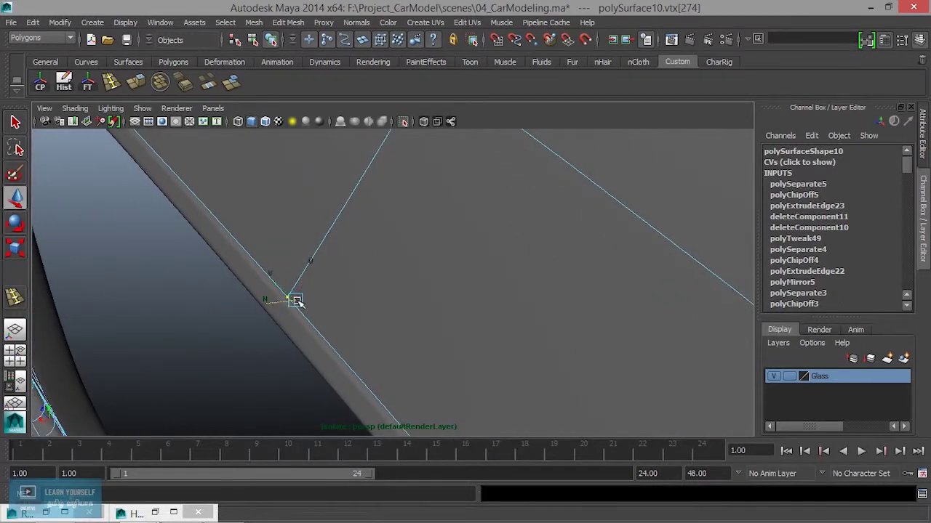
{"action": "mouse_move", "coordinate": [303, 273]}
{"action": "left_mouse_down"}
{"action": "mouse_move", "coordinate": [290, 327]}
{"action": "mouse_move", "coordinate": [214, 221]}
{"action": "mouse_move", "coordinate": [339, 322]}
{"action": "mouse_move", "coordinate": [305, 259]}
{"action": "mouse_move", "coordinate": [330, 268]}
{"action": "left_mouse_up"}
{"action": "left_click", "coordinate": [327, 256]}
{"action": "left_click_drag", "start_coordinate": [307, 216], "coordinate": [304, 218]}
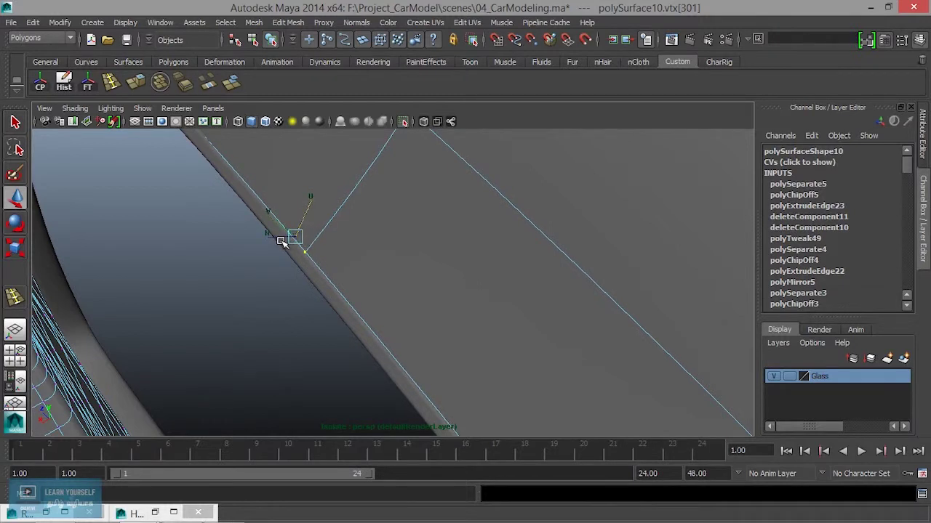
{"action": "left_click", "coordinate": [282, 242]}
{"action": "key", "text": "ctrl+z"}
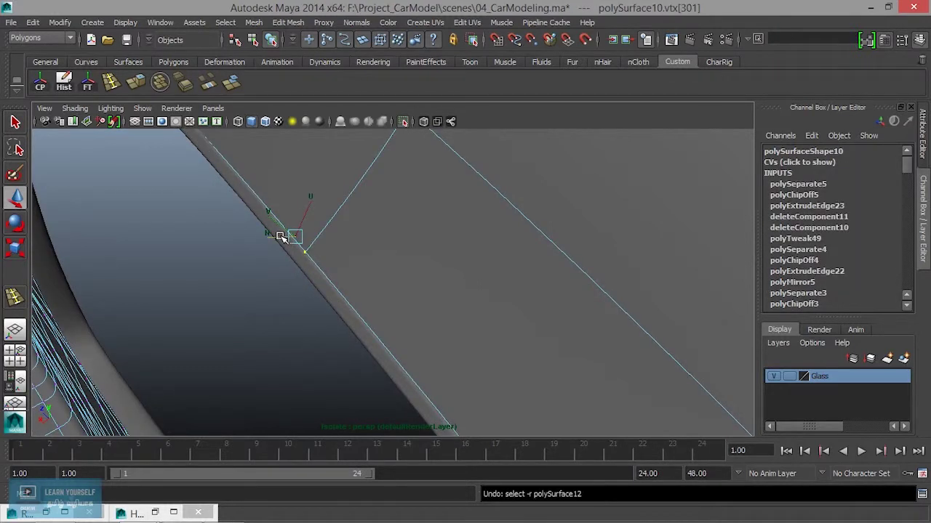
Reposition another window-edge vertex against the trim, undoing an overshooting nudge
{"action": "mouse_move", "coordinate": [288, 237]}
{"action": "left_mouse_down", "text": "alt"}
{"action": "mouse_move", "coordinate": [304, 261]}
{"action": "mouse_move", "coordinate": [324, 232]}
{"action": "mouse_move", "coordinate": [272, 260]}
{"action": "mouse_move", "coordinate": [293, 270]}
{"action": "mouse_move", "coordinate": [284, 322]}
{"action": "mouse_move", "coordinate": [301, 326]}
{"action": "mouse_move", "coordinate": [267, 307]}
{"action": "left_mouse_up", "text": "alt"}
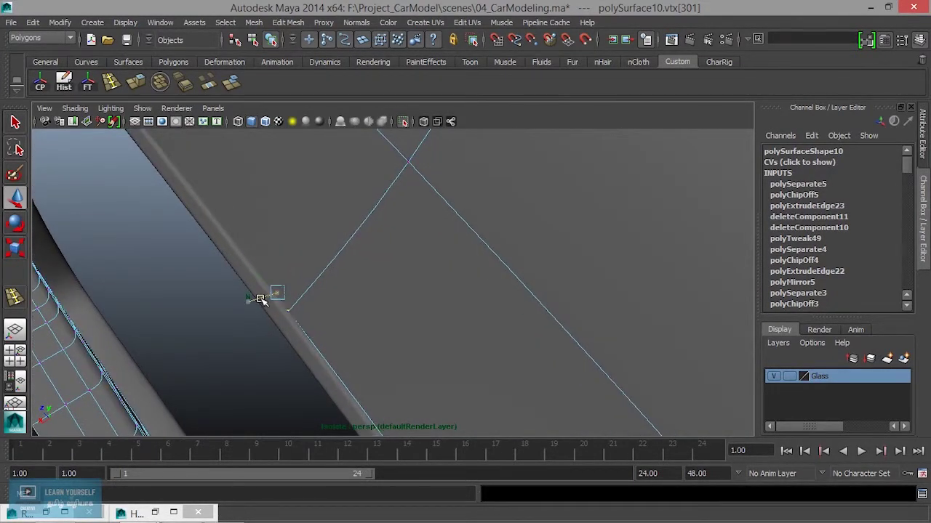
{"action": "mouse_move", "coordinate": [261, 300]}
{"action": "left_mouse_down", "text": "alt"}
{"action": "mouse_move", "coordinate": [322, 327]}
{"action": "mouse_move", "coordinate": [287, 242]}
{"action": "mouse_move", "coordinate": [272, 239]}
{"action": "left_mouse_up", "text": "alt"}
{"action": "mouse_move", "coordinate": [314, 301]}
{"action": "left_mouse_down", "text": "alt"}
{"action": "mouse_move", "coordinate": [296, 253]}
{"action": "mouse_move", "coordinate": [320, 289]}
{"action": "mouse_move", "coordinate": [295, 243]}
{"action": "left_mouse_up", "text": "alt"}
{"action": "left_click", "coordinate": [298, 233]}
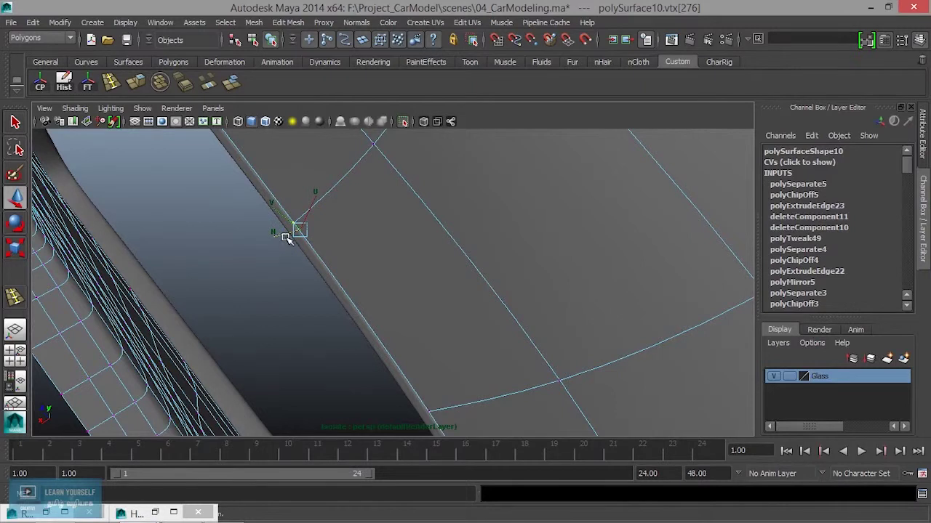
{"action": "left_click_drag", "start_coordinate": [308, 213], "coordinate": [308, 216]}
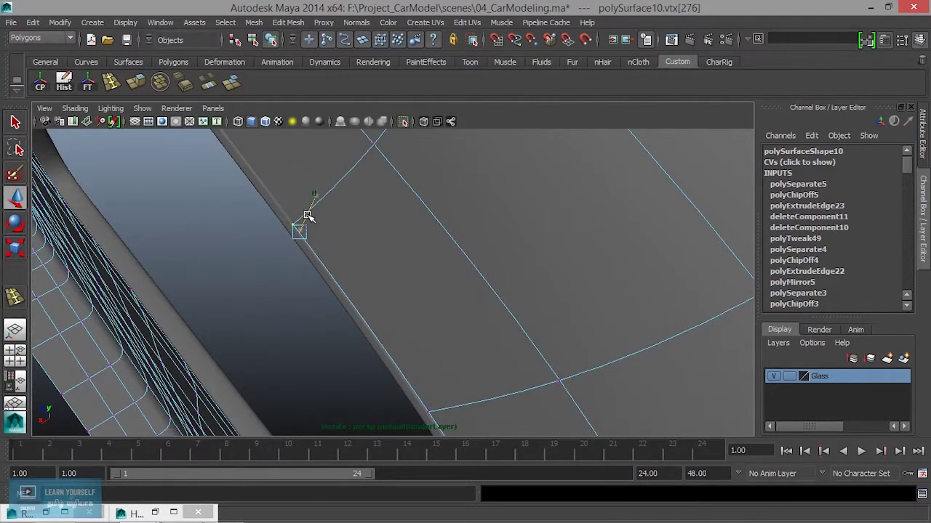
{"action": "key", "text": "ctrl+z"}
{"action": "left_click_drag", "start_coordinate": [285, 237], "coordinate": [288, 237]}
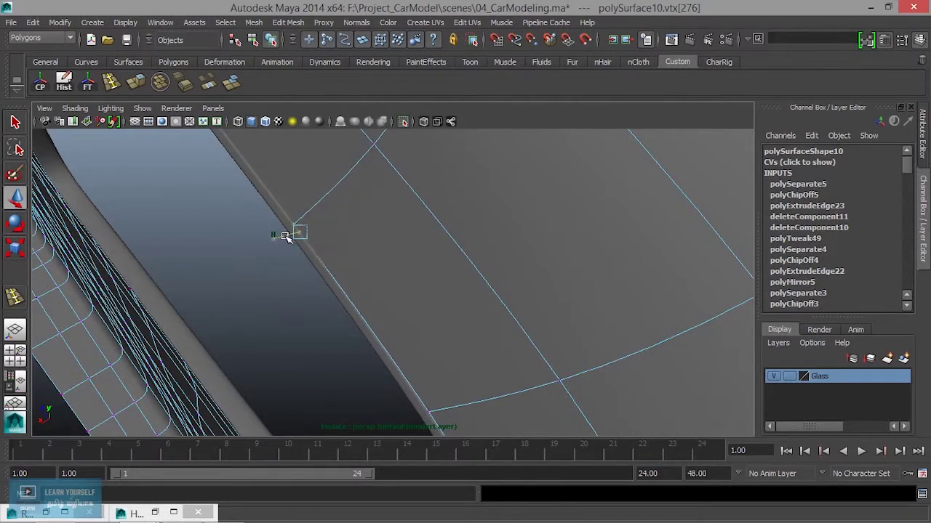
Slide the remaining vertices toward the window corner, including 280 and 282, tight against the rim
{"action": "left_click_drag", "start_coordinate": [348, 306], "coordinate": [311, 251], "text": "alt"}
{"action": "left_click", "coordinate": [320, 259]}
{"action": "mouse_move", "coordinate": [349, 293]}
{"action": "left_mouse_down", "text": "alt"}
{"action": "mouse_move", "coordinate": [351, 281]}
{"action": "mouse_move", "coordinate": [407, 322]}
{"action": "mouse_move", "coordinate": [395, 312]}
{"action": "mouse_move", "coordinate": [403, 301]}
{"action": "left_mouse_up", "text": "alt"}
{"action": "mouse_move", "coordinate": [409, 260]}
{"action": "left_mouse_down"}
{"action": "mouse_move", "coordinate": [365, 291]}
{"action": "mouse_move", "coordinate": [371, 276]}
{"action": "mouse_move", "coordinate": [416, 303]}
{"action": "left_mouse_up"}
{"action": "mouse_move", "coordinate": [408, 266]}
{"action": "left_mouse_down"}
{"action": "mouse_move", "coordinate": [353, 295]}
{"action": "mouse_move", "coordinate": [306, 276]}
{"action": "mouse_move", "coordinate": [301, 182]}
{"action": "mouse_move", "coordinate": [327, 231]}
{"action": "mouse_move", "coordinate": [312, 266]}
{"action": "mouse_move", "coordinate": [282, 234]}
{"action": "mouse_move", "coordinate": [352, 240]}
{"action": "mouse_move", "coordinate": [297, 172]}
{"action": "mouse_move", "coordinate": [303, 256]}
{"action": "mouse_move", "coordinate": [272, 262]}
{"action": "mouse_move", "coordinate": [264, 245]}
{"action": "mouse_move", "coordinate": [312, 251]}
{"action": "mouse_move", "coordinate": [304, 231]}
{"action": "left_mouse_up"}
{"action": "left_click", "coordinate": [319, 222]}
{"action": "left_click", "coordinate": [288, 228]}
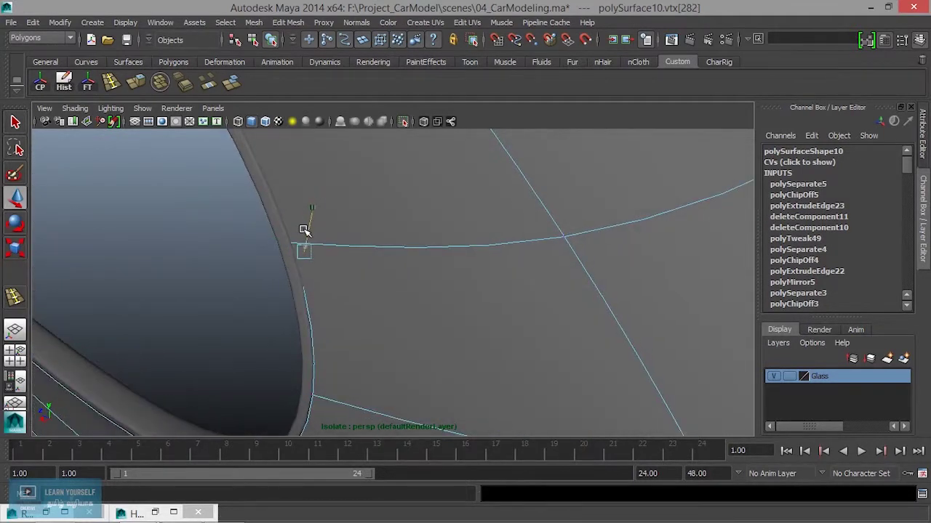
{"action": "mouse_move", "coordinate": [285, 300]}
{"action": "left_mouse_down", "text": "alt"}
{"action": "mouse_move", "coordinate": [307, 291]}
{"action": "mouse_move", "coordinate": [279, 244]}
{"action": "left_mouse_up", "text": "alt"}
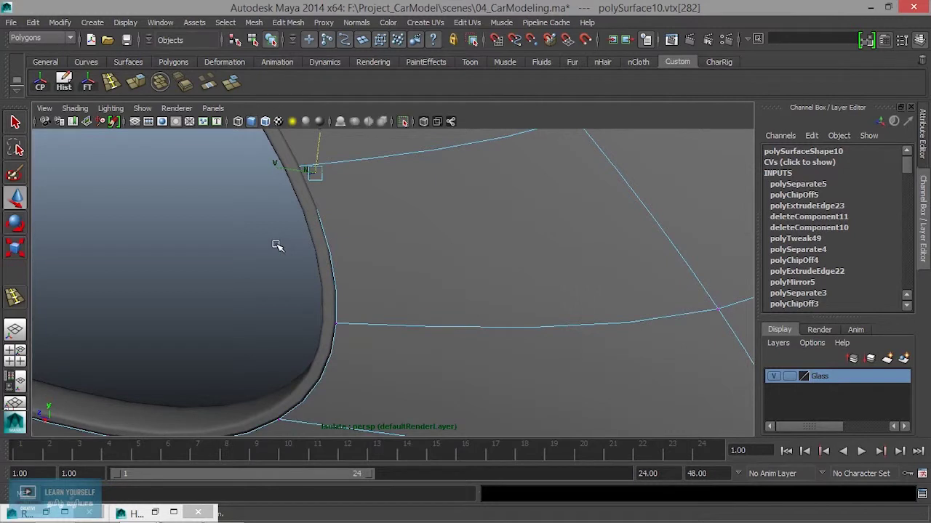
Return to object mode and view the whole car body from a side angle
{"action": "key", "text": "F8"}
{"action": "mouse_move", "coordinate": [439, 276]}
{"action": "left_mouse_down", "text": "alt"}
{"action": "mouse_move", "coordinate": [414, 291]}
{"action": "mouse_move", "coordinate": [443, 269]}
{"action": "mouse_move", "coordinate": [449, 305]}
{"action": "mouse_move", "coordinate": [361, 311]}
{"action": "left_mouse_up", "text": "alt"}
{"action": "mouse_move", "coordinate": [393, 224]}
{"action": "left_mouse_down", "text": "alt"}
{"action": "mouse_move", "coordinate": [385, 259]}
{"action": "mouse_move", "coordinate": [405, 322]}
{"action": "mouse_move", "coordinate": [364, 305]}
{"action": "left_mouse_up", "text": "alt"}
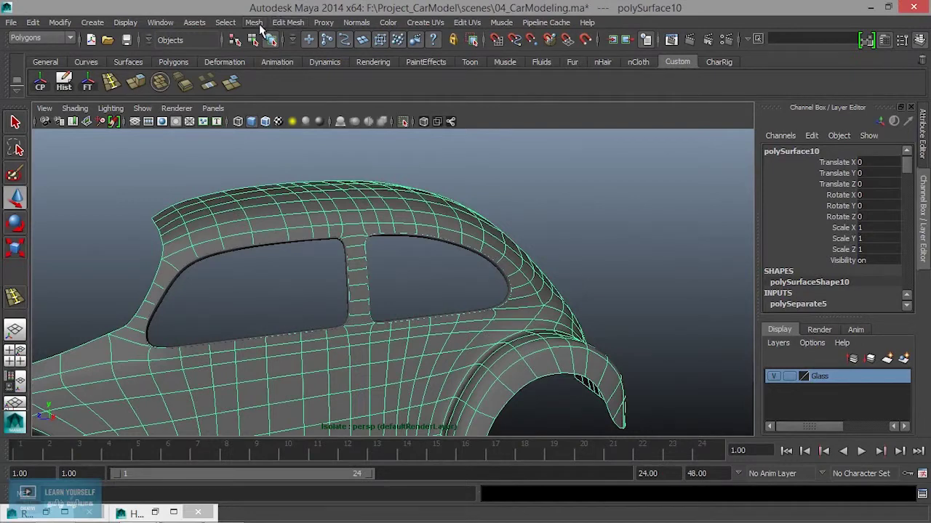
Mirror the car body with Mesh > Mirror Geometry
{"action": "left_click", "coordinate": [260, 26]}
{"action": "left_click", "coordinate": [293, 310]}
{"action": "left_click_drag", "start_coordinate": [285, 334], "coordinate": [342, 341], "text": "alt"}
Select both window trim pieces and delete their construction history
{"action": "left_click", "coordinate": [361, 284]}
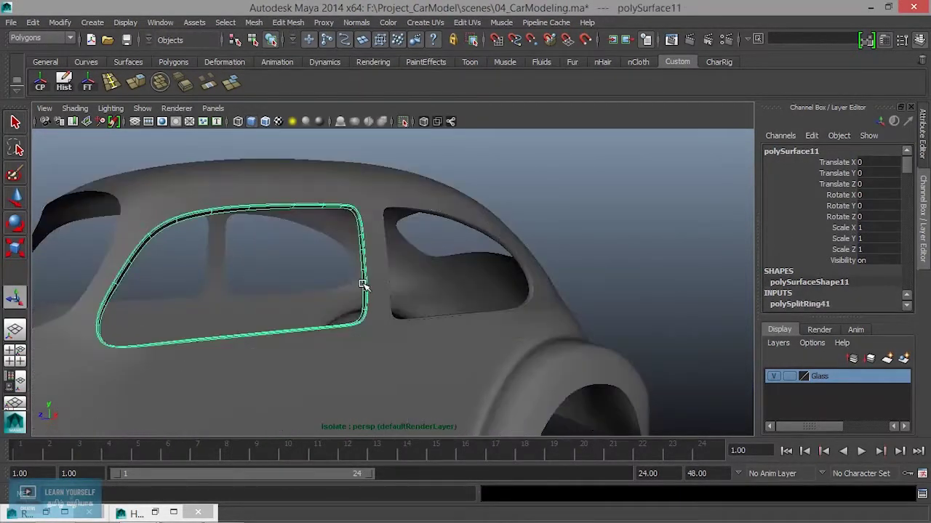
{"action": "left_click", "coordinate": [425, 212], "text": "shift"}
{"action": "mouse_move", "coordinate": [425, 212]}
{"action": "left_mouse_down", "text": "alt"}
{"action": "mouse_move", "coordinate": [399, 322]}
{"action": "mouse_move", "coordinate": [440, 357]}
{"action": "left_mouse_up", "text": "alt"}
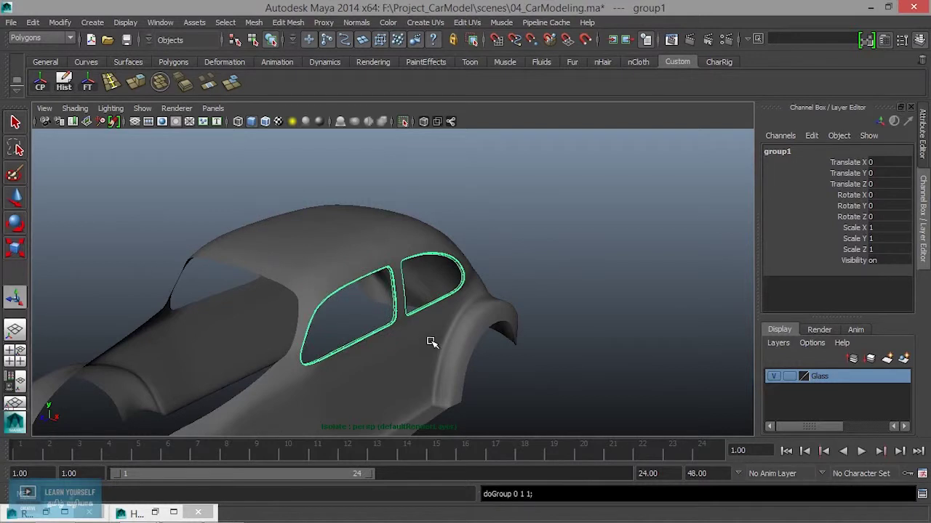
{"action": "key", "text": "ctrl+z"}
{"action": "left_click_drag", "start_coordinate": [429, 333], "coordinate": [386, 332], "text": "alt"}
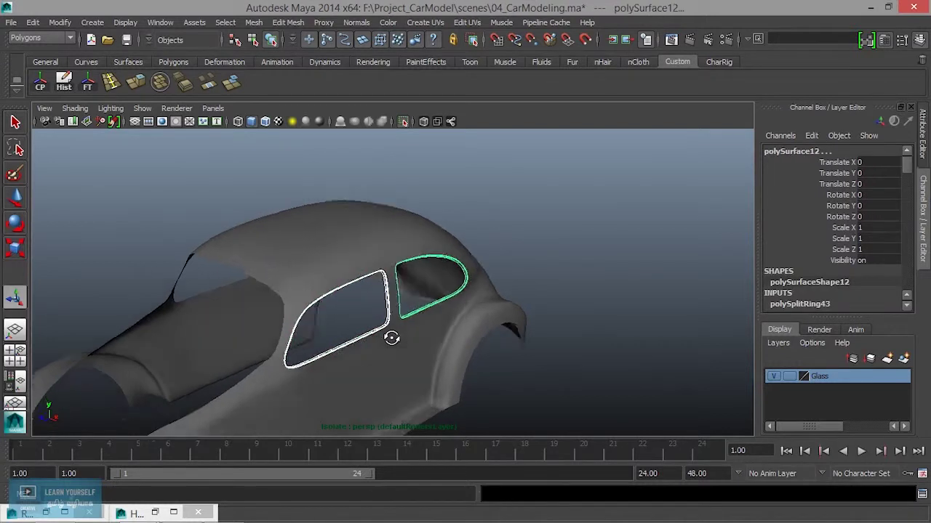
{"action": "left_click_drag", "start_coordinate": [914, 171], "coordinate": [909, 292]}
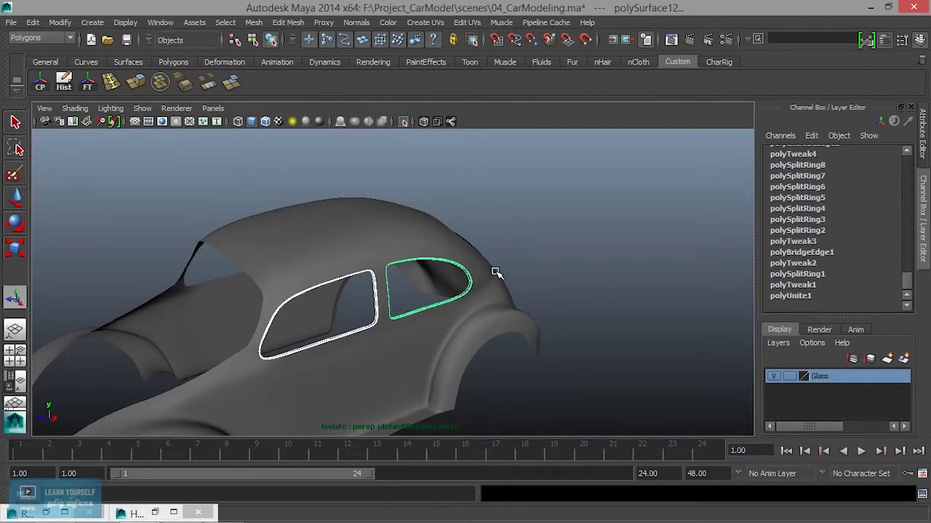
{"action": "left_click", "coordinate": [64, 82]}
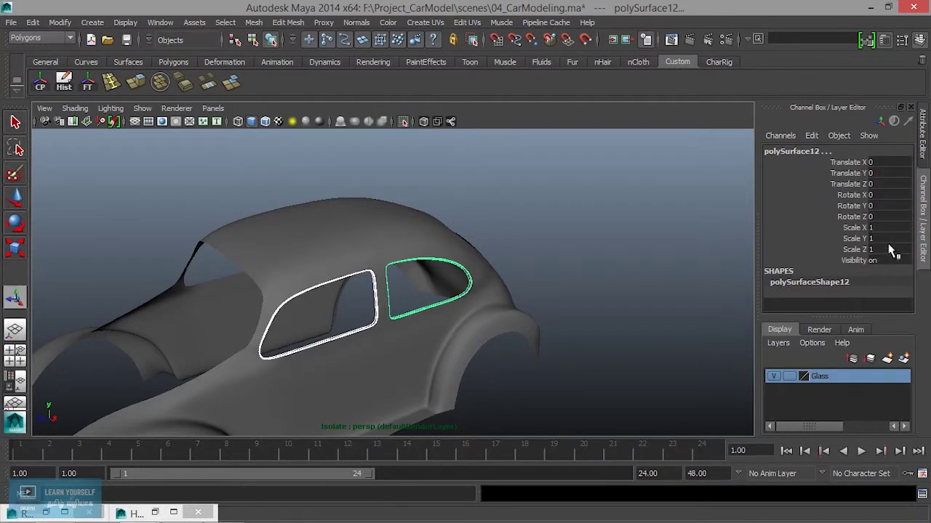
Group the two trims and make a second copy of the group, group2
{"action": "left_click_drag", "start_coordinate": [327, 322], "coordinate": [349, 320], "text": "alt"}
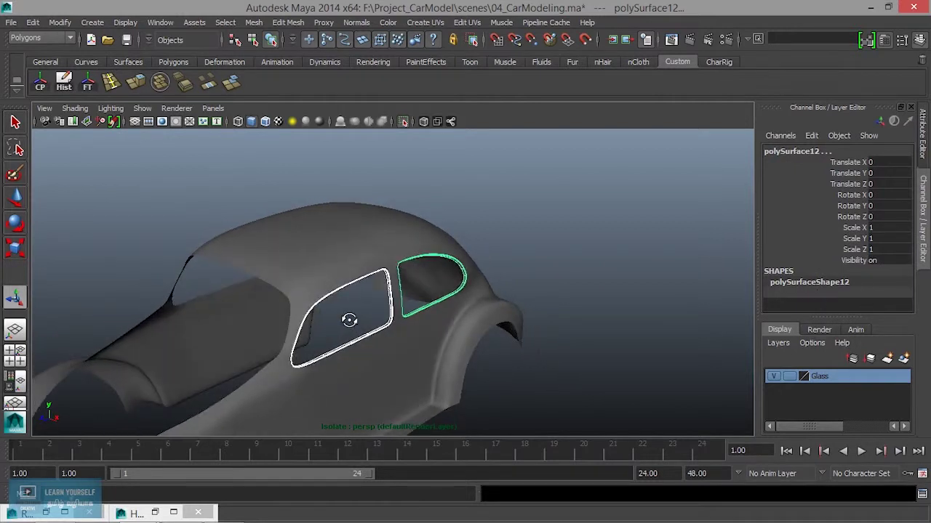
{"action": "key", "text": "ctrl+g"}
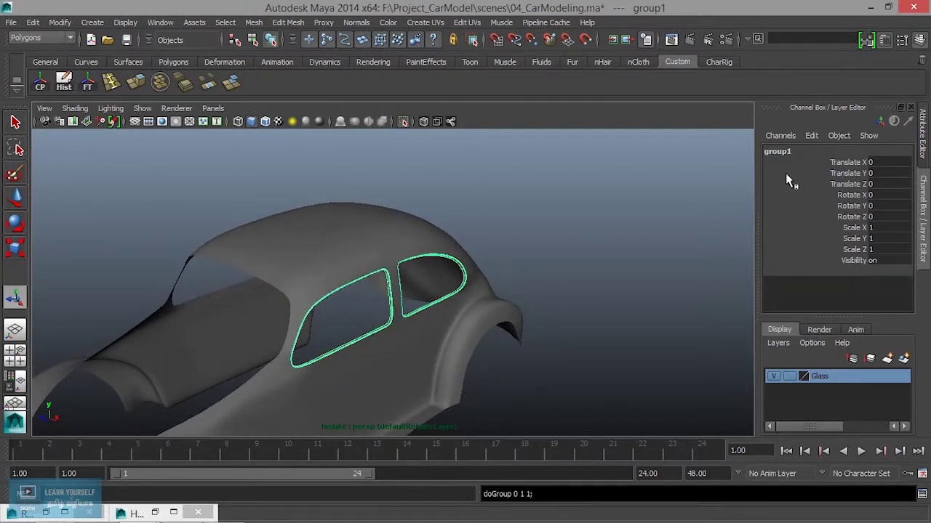
{"action": "key", "text": "ctrl+g"}
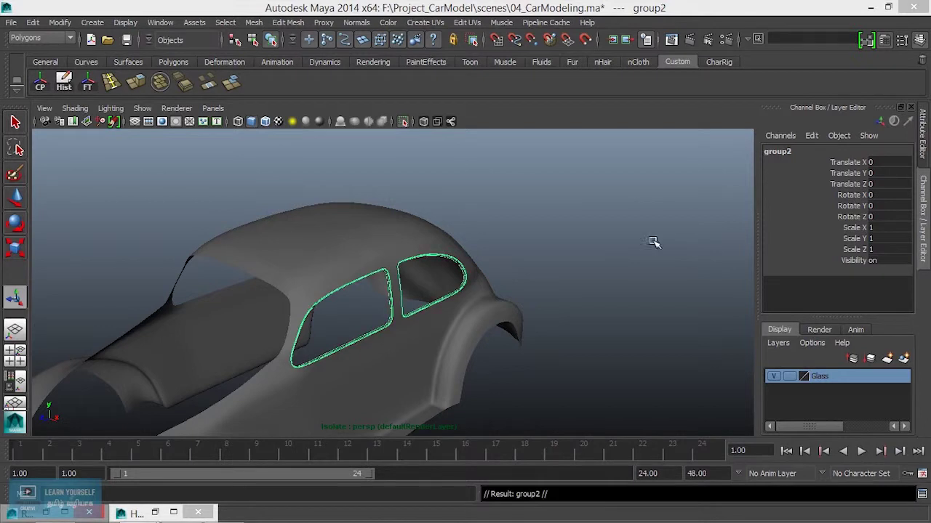
Set group2's Scale X to -1 in the Channel Box so the trims sit on the car's opposite side
{"action": "mouse_move", "coordinate": [461, 325]}
{"action": "left_mouse_down", "text": "alt"}
{"action": "mouse_move", "coordinate": [499, 335]}
{"action": "mouse_move", "coordinate": [516, 286]}
{"action": "left_mouse_up", "text": "alt"}
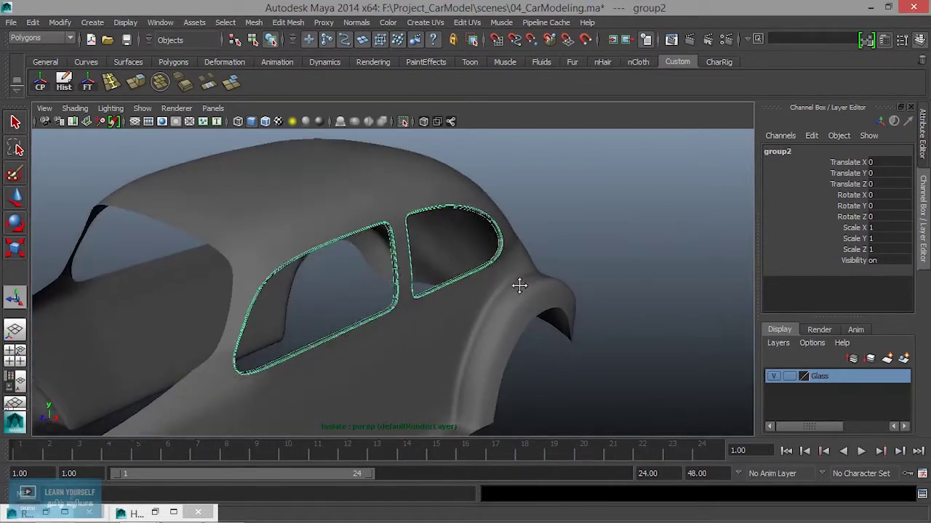
{"action": "right_click_drag", "start_coordinate": [405, 333], "coordinate": [432, 328], "text": "alt"}
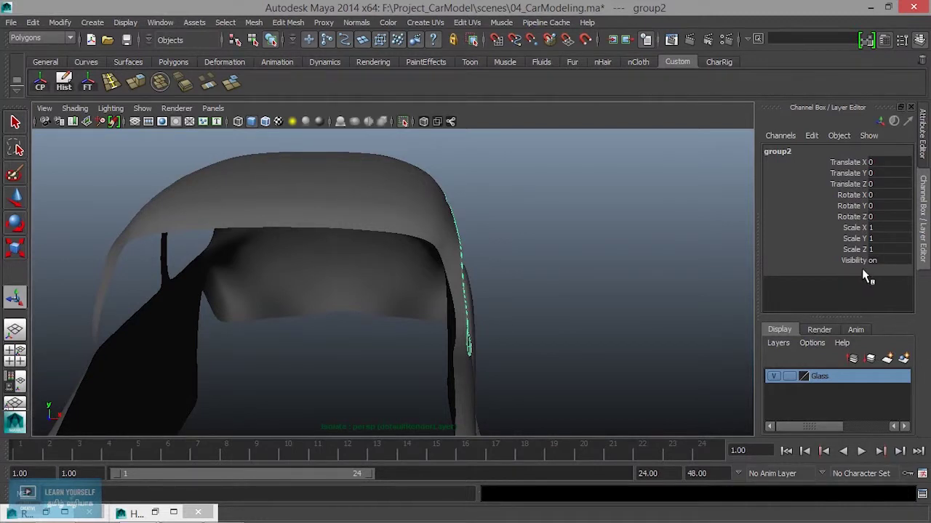
{"action": "double_click", "coordinate": [892, 228]}
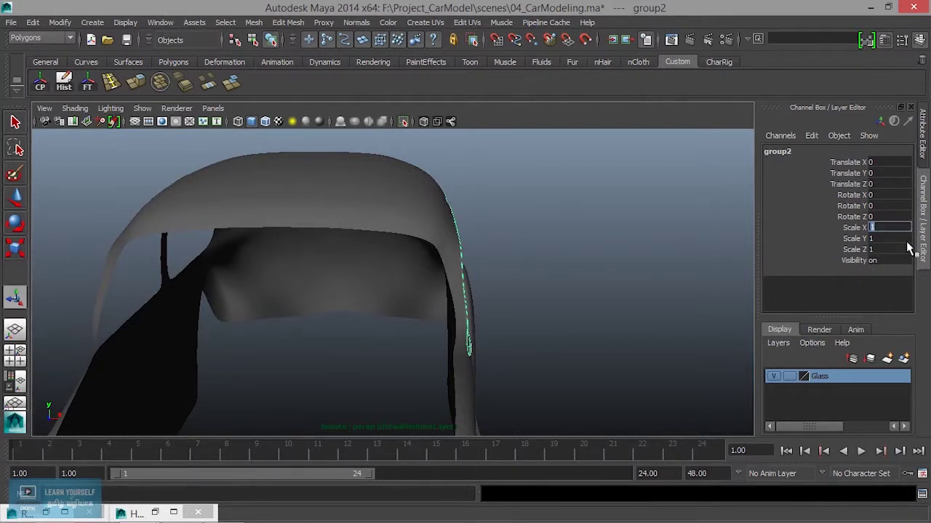
{"action": "type", "text": "-1"}
{"action": "key", "text": "Return"}
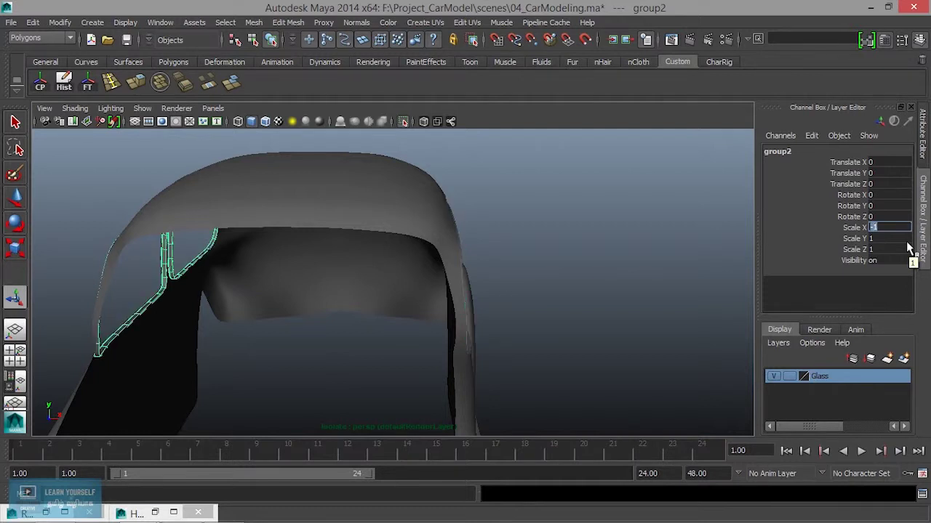
{"action": "left_click_drag", "start_coordinate": [677, 307], "coordinate": [453, 357], "text": "alt"}
{"action": "mouse_move", "coordinate": [453, 357]}
{"action": "right_mouse_down", "text": "alt"}
{"action": "mouse_move", "coordinate": [357, 357]}
{"action": "mouse_move", "coordinate": [395, 342]}
{"action": "right_mouse_up", "text": "alt"}
{"action": "mouse_move", "coordinate": [394, 341]}
{"action": "left_mouse_down", "text": "alt"}
{"action": "mouse_move", "coordinate": [421, 320]}
{"action": "mouse_move", "coordinate": [470, 339]}
{"action": "left_mouse_up", "text": "alt"}
{"action": "left_click", "coordinate": [468, 325]}
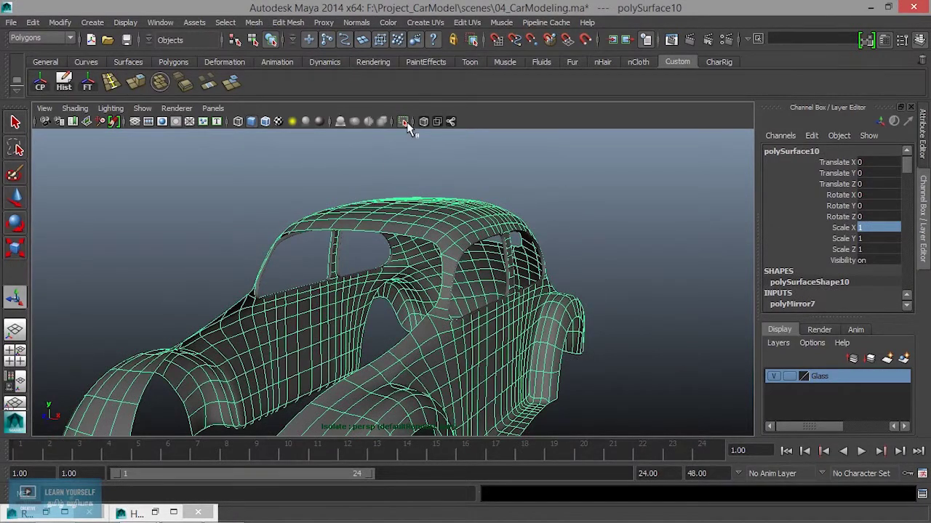
Toggle off Isolate Select to show the fenders and wheels, then inspect the car from several angles
{"action": "left_click", "coordinate": [404, 122]}
{"action": "right_click_drag", "start_coordinate": [502, 302], "coordinate": [465, 303], "text": "alt"}
{"action": "left_click_drag", "start_coordinate": [466, 304], "coordinate": [509, 306], "text": "alt"}
{"action": "right_click_drag", "start_coordinate": [509, 305], "coordinate": [490, 307], "text": "alt"}
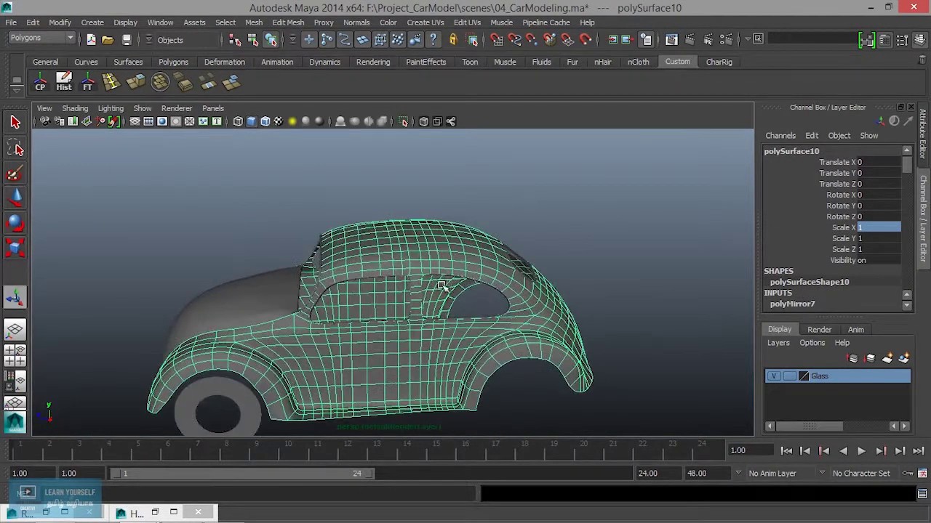
{"action": "left_click_drag", "start_coordinate": [490, 307], "coordinate": [540, 218], "text": "alt"}
{"action": "left_click", "coordinate": [540, 219]}
{"action": "mouse_move", "coordinate": [446, 276]}
{"action": "left_mouse_down", "text": "alt"}
{"action": "mouse_move", "coordinate": [599, 266]}
{"action": "mouse_move", "coordinate": [363, 289]}
{"action": "mouse_move", "coordinate": [457, 304]}
{"action": "mouse_move", "coordinate": [556, 293]}
{"action": "mouse_move", "coordinate": [323, 312]}
{"action": "left_mouse_up", "text": "alt"}
{"action": "right_click_drag", "start_coordinate": [322, 312], "coordinate": [422, 376], "text": "alt"}
{"action": "left_click", "coordinate": [422, 394]}
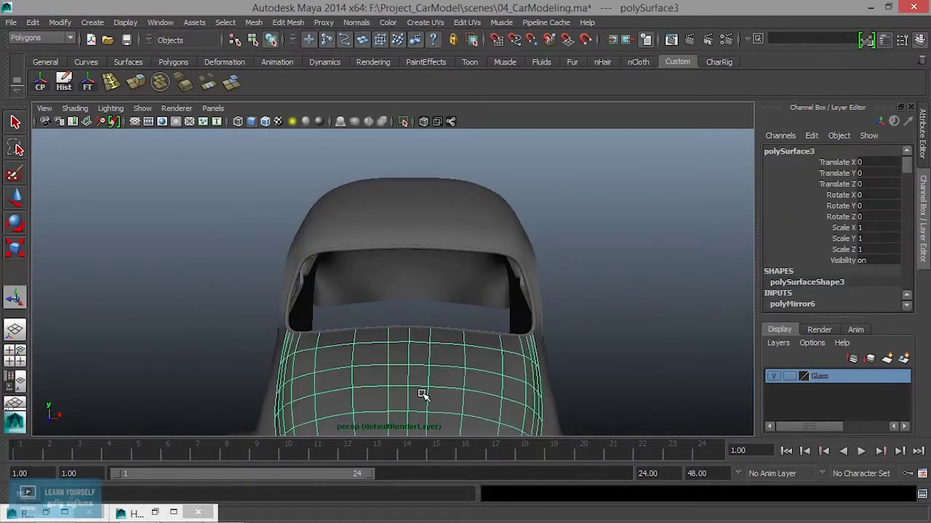
{"action": "scroll", "coordinate": [590, 327], "scroll_direction": "down", "scroll_amount": 5}
{"action": "left_click", "coordinate": [590, 327]}
{"action": "mouse_move", "coordinate": [590, 327]}
{"action": "left_mouse_down", "text": "alt"}
{"action": "mouse_move", "coordinate": [432, 358]}
{"action": "mouse_move", "coordinate": [376, 349]}
{"action": "left_mouse_up", "text": "alt"}
{"action": "scroll", "coordinate": [372, 370], "scroll_direction": "up", "scroll_amount": 3}
{"action": "scroll", "coordinate": [320, 361], "scroll_direction": "up", "scroll_amount": 2}
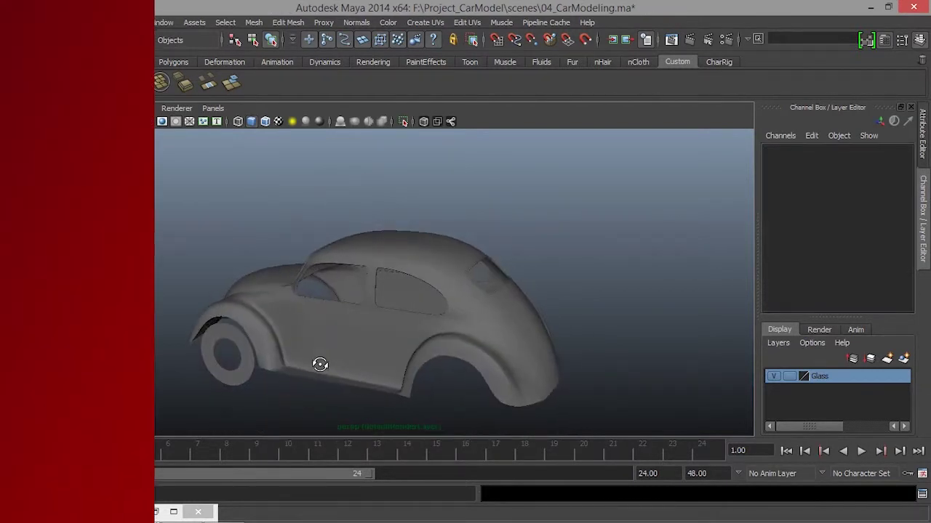